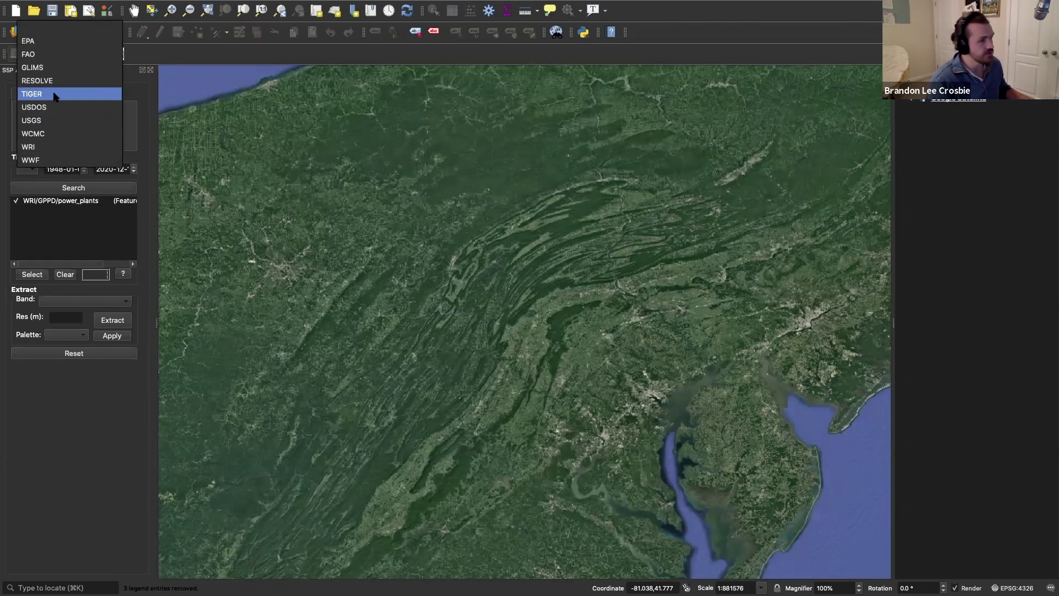
Step: Set the dataset publisher to TIGER and leave only TIGER/2018/States ticked in the search results
{"action": "left_click", "coordinate": [55, 95]}
{"action": "scroll", "coordinate": [746, 168], "scroll_direction": "up", "scroll_amount": 2}
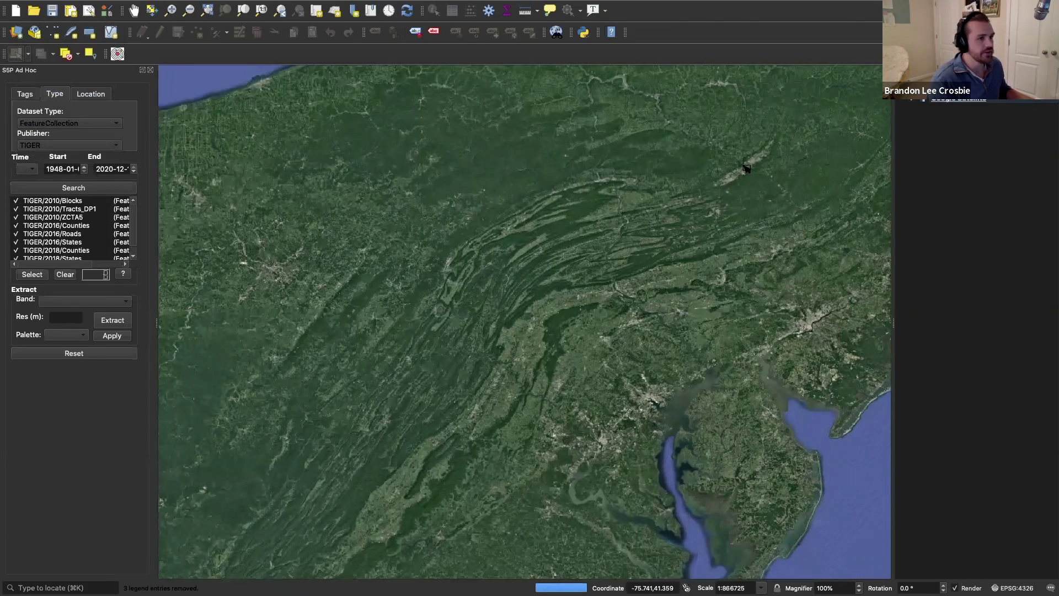
{"action": "scroll", "coordinate": [747, 167], "scroll_direction": "down", "scroll_amount": 4}
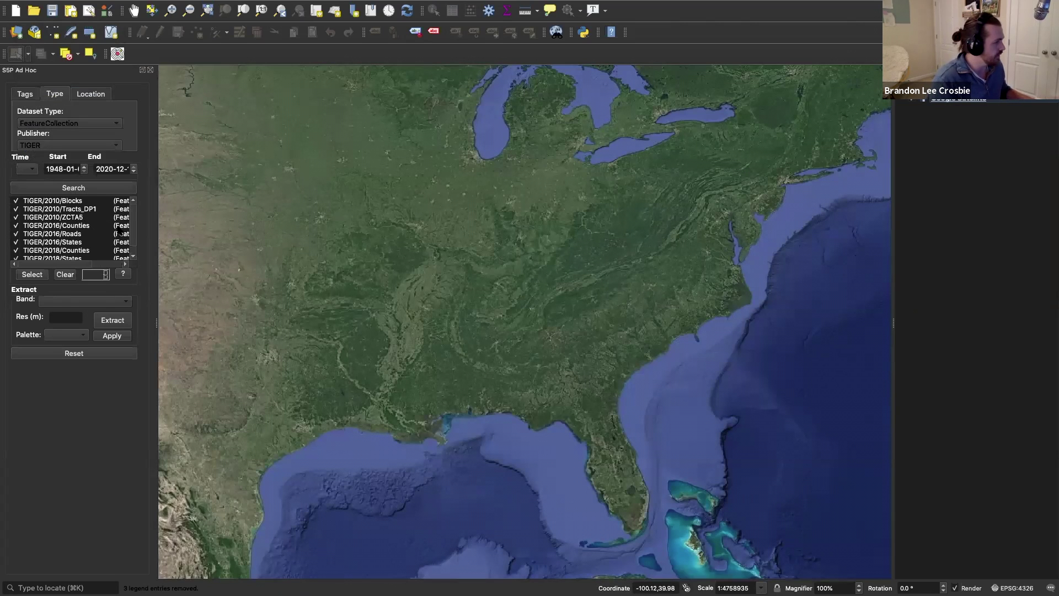
{"action": "left_click", "coordinate": [66, 274]}
{"action": "scroll", "coordinate": [132, 220], "scroll_direction": "down", "scroll_amount": 1}
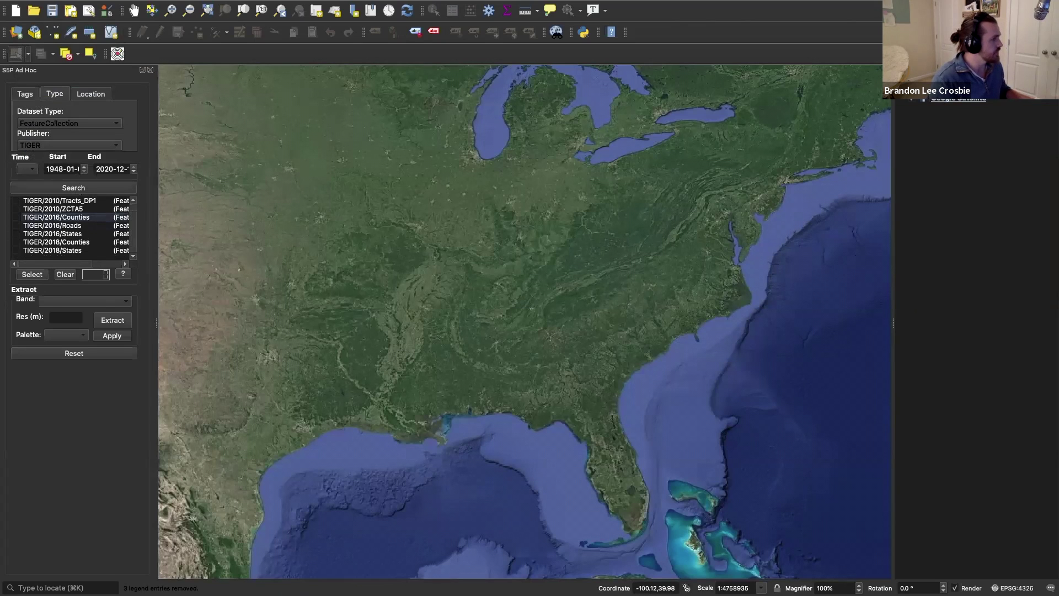
{"action": "left_click", "coordinate": [17, 251]}
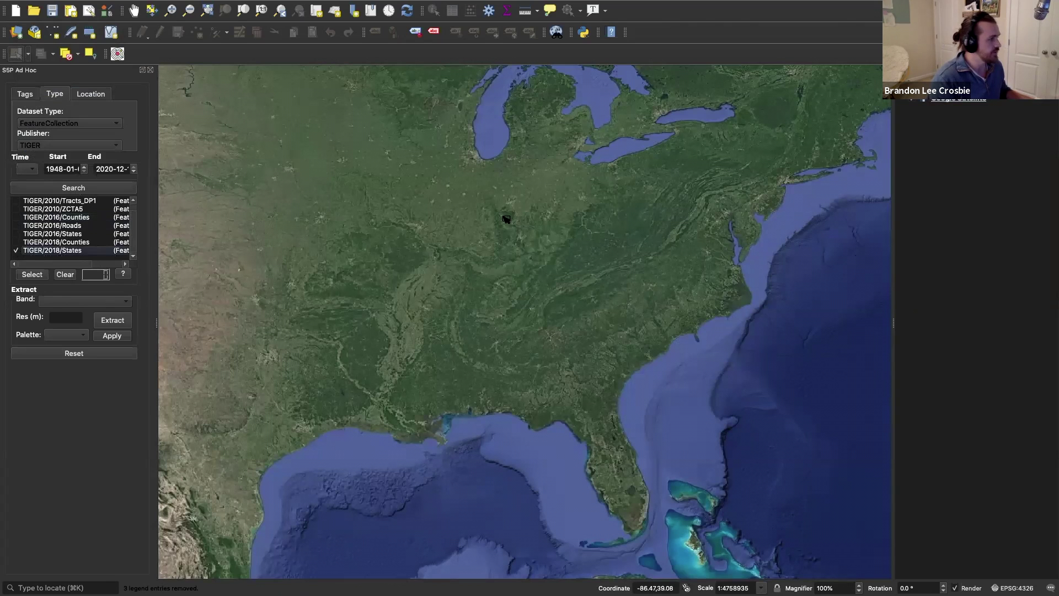
Step: Extract the TIGER/2018/States dataset without applying a geometry filter
{"action": "scroll", "coordinate": [819, 173], "scroll_direction": "down", "scroll_amount": 3}
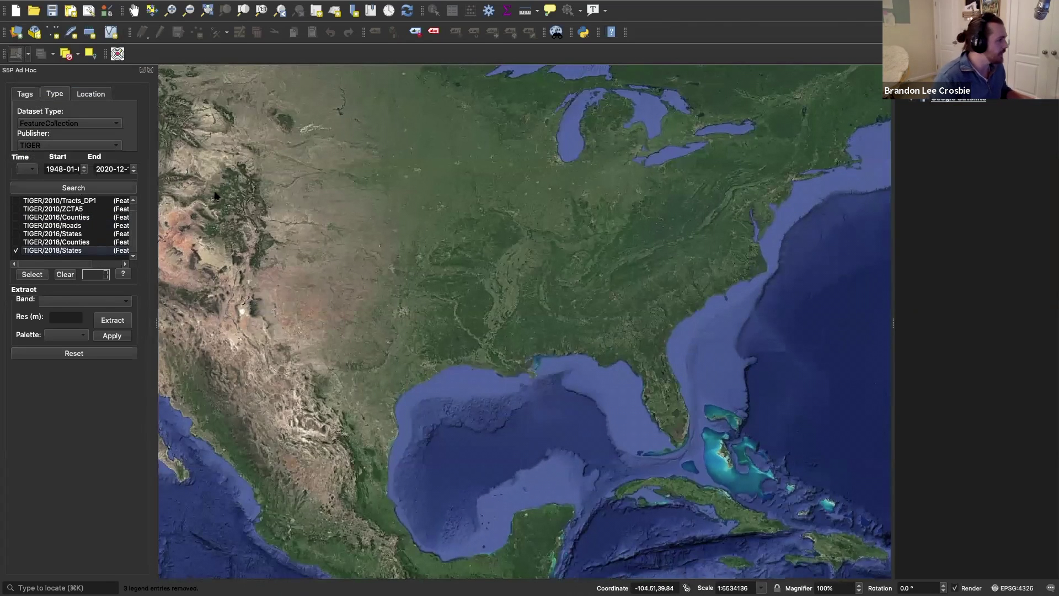
{"action": "scroll", "coordinate": [286, 205], "scroll_direction": "down", "scroll_amount": 5}
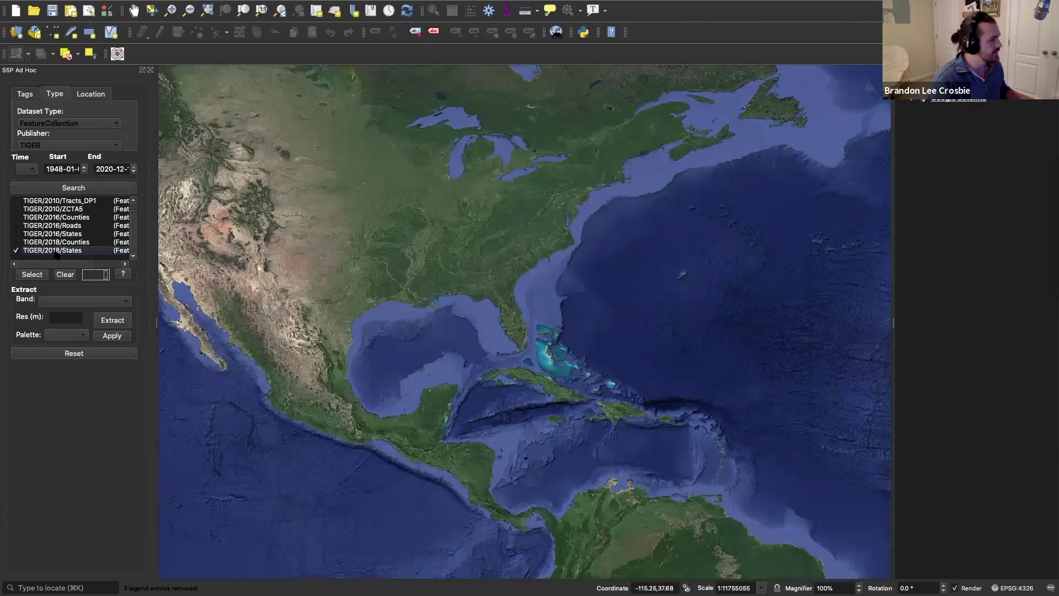
{"action": "left_click", "coordinate": [109, 321]}
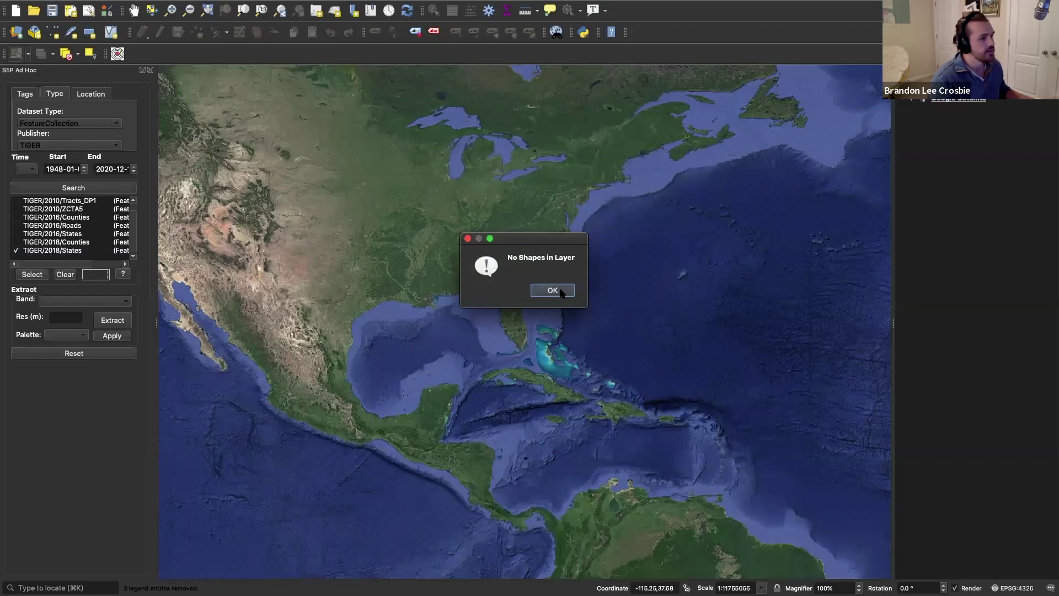
{"action": "left_click", "coordinate": [560, 291]}
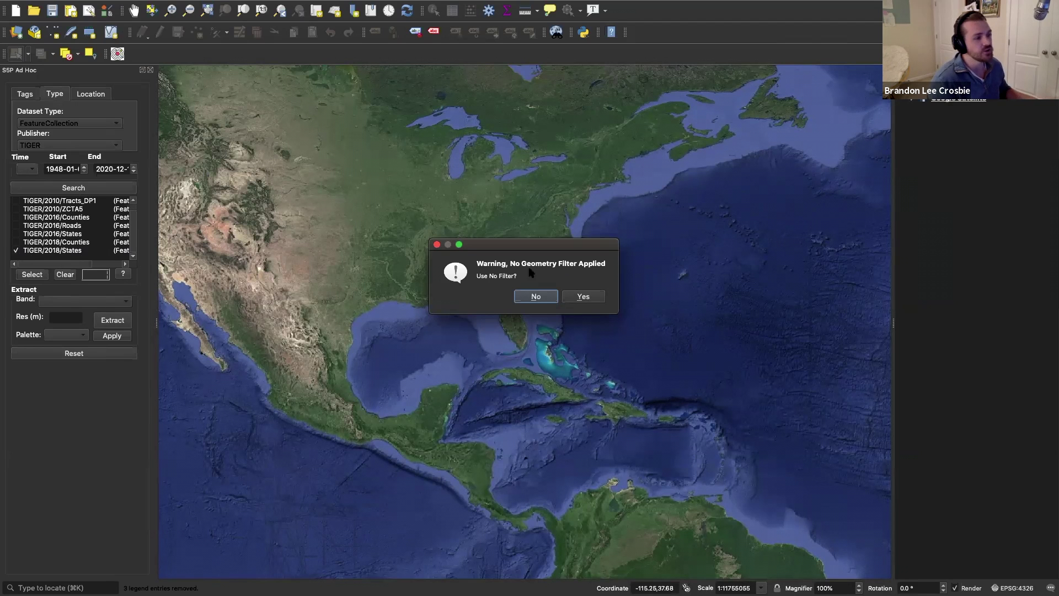
{"action": "left_click", "coordinate": [573, 298]}
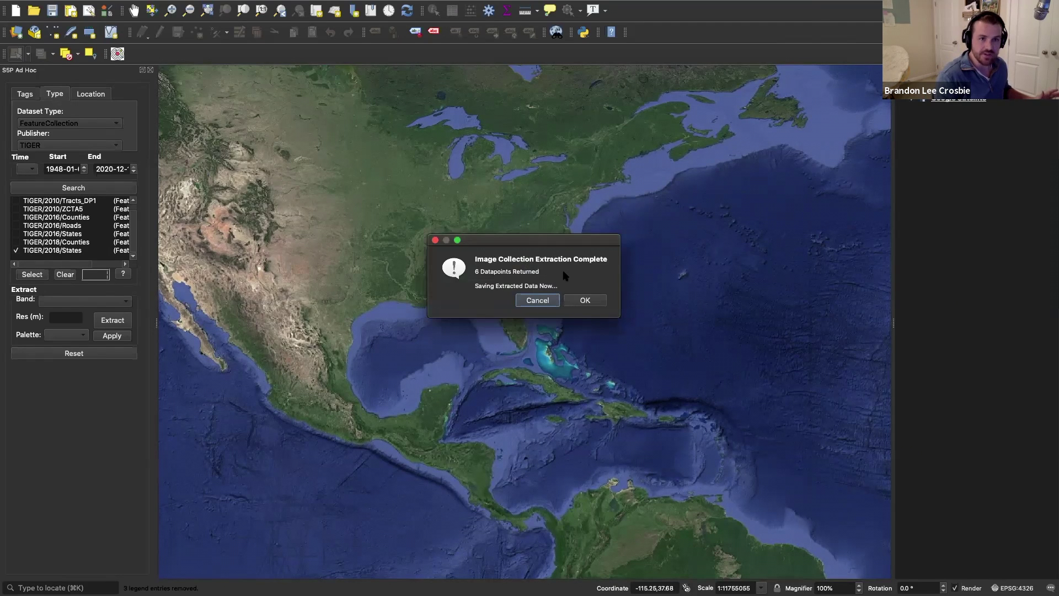
Step: Save the extracted state data as US_States in .geojson format in the Downloads folder
{"action": "key", "text": "Return"}
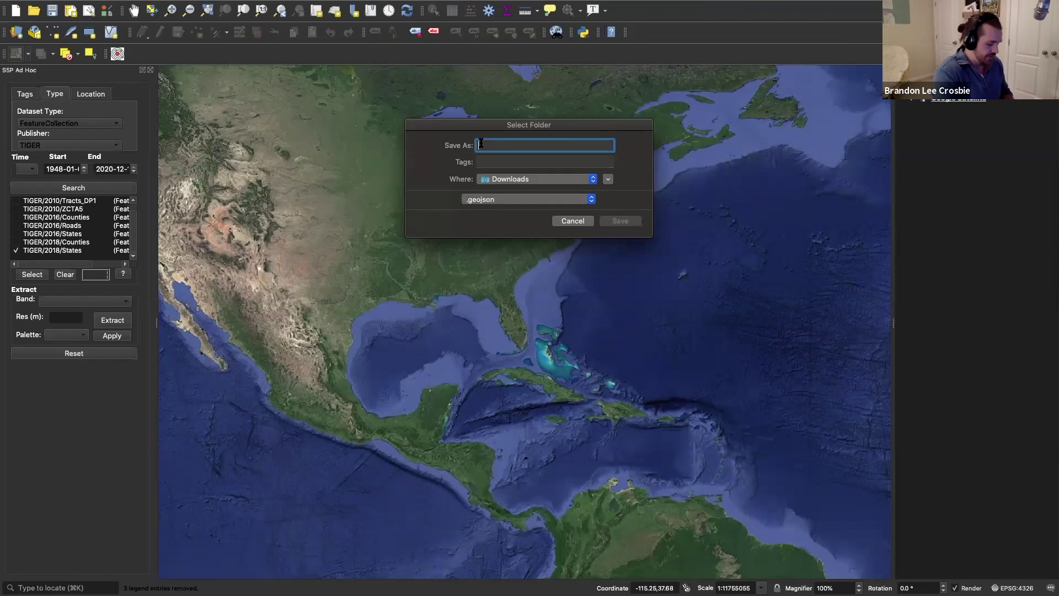
{"action": "type", "text": "US_States"}
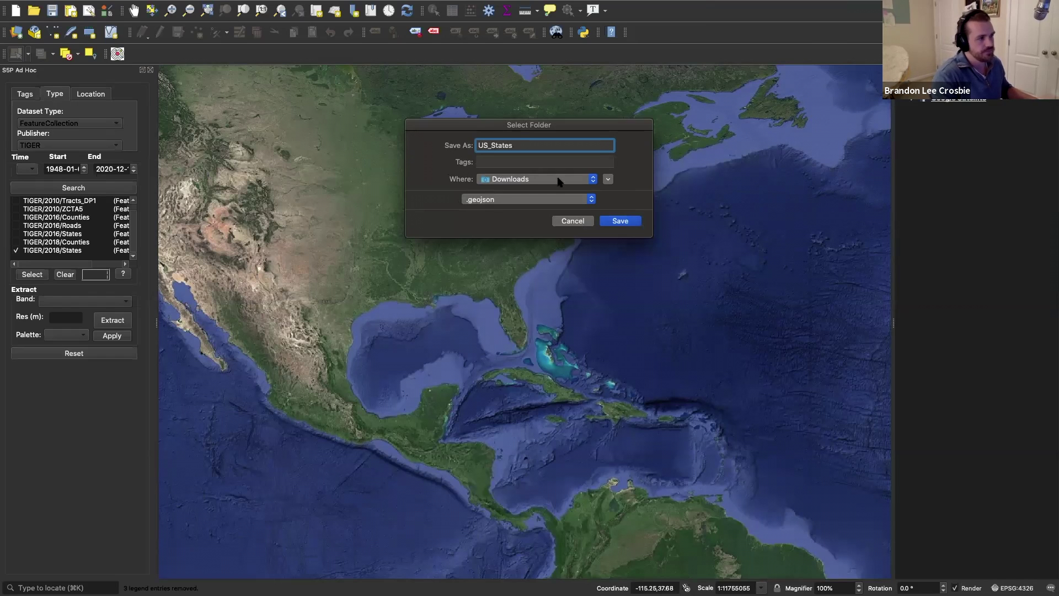
{"action": "left_click", "coordinate": [634, 221]}
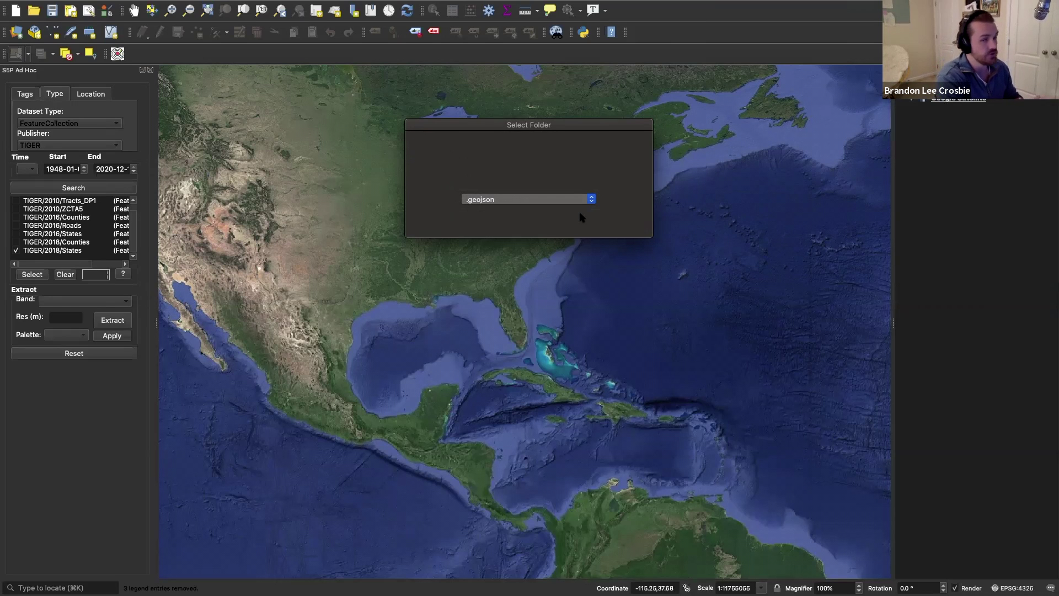
{"action": "left_click", "coordinate": [580, 217]}
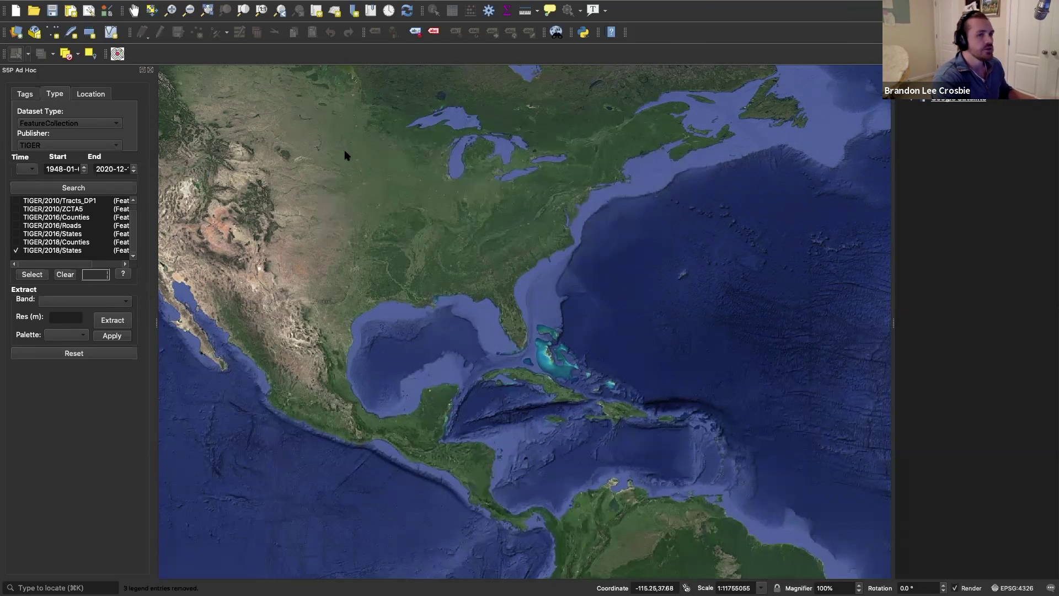
Step: Run the TIGER/2018/States extraction again with no geometry filter and decline saving its data
{"action": "left_click", "coordinate": [113, 320]}
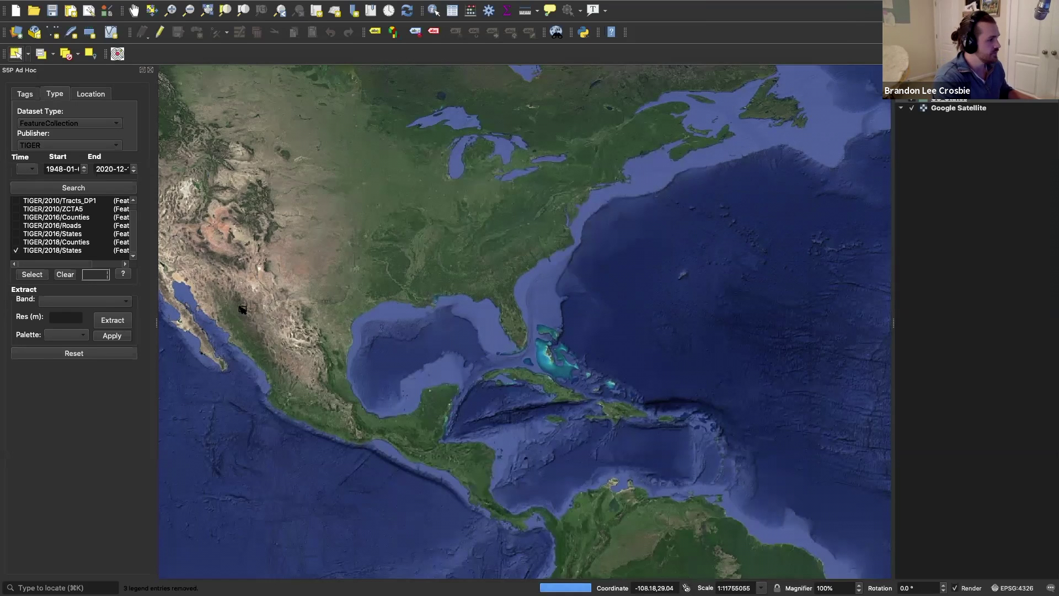
{"action": "left_click", "coordinate": [121, 323]}
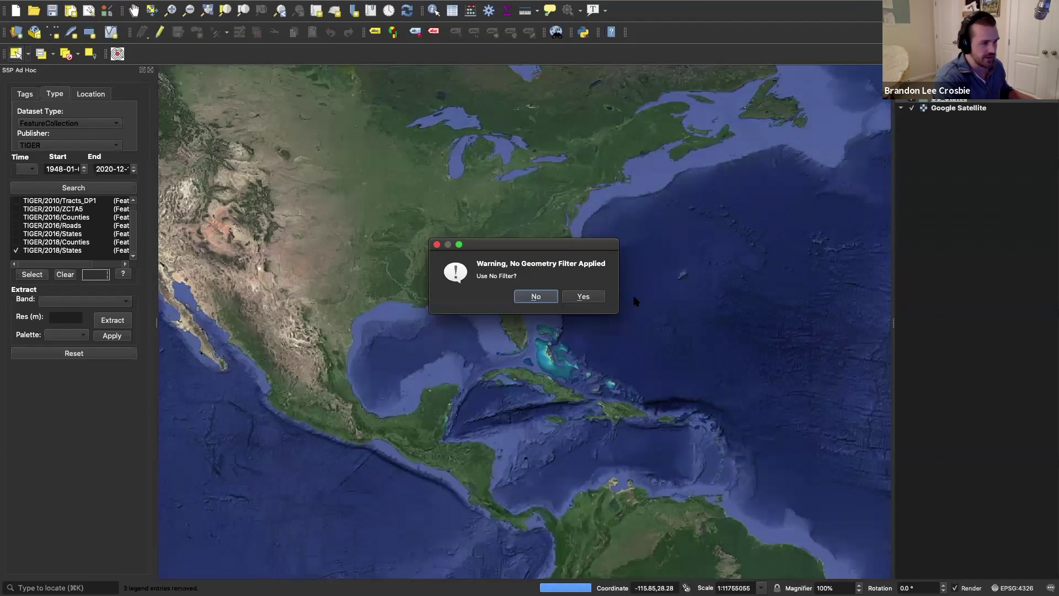
{"action": "left_click", "coordinate": [599, 299]}
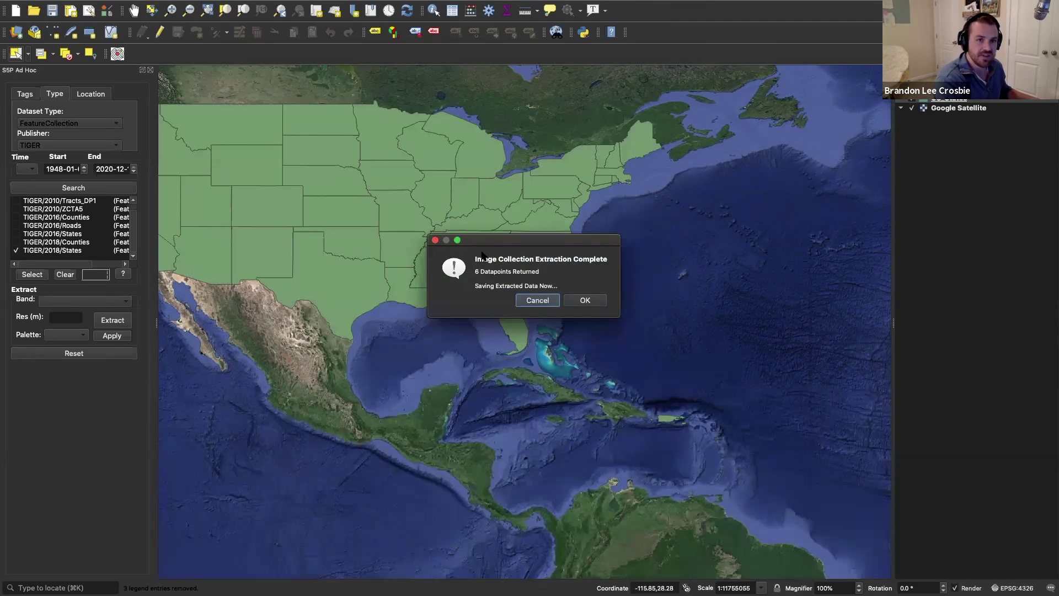
{"action": "left_click", "coordinate": [548, 300]}
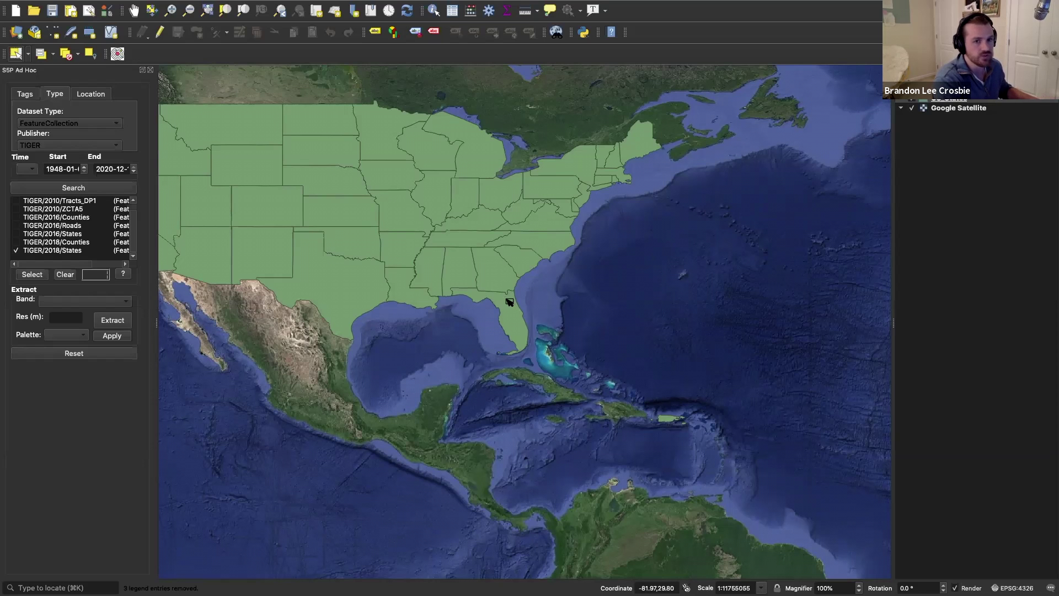
Step: Repeat the states extraction with no geometry filter, clearing the previous request without saving its data
{"action": "left_click", "coordinate": [104, 323]}
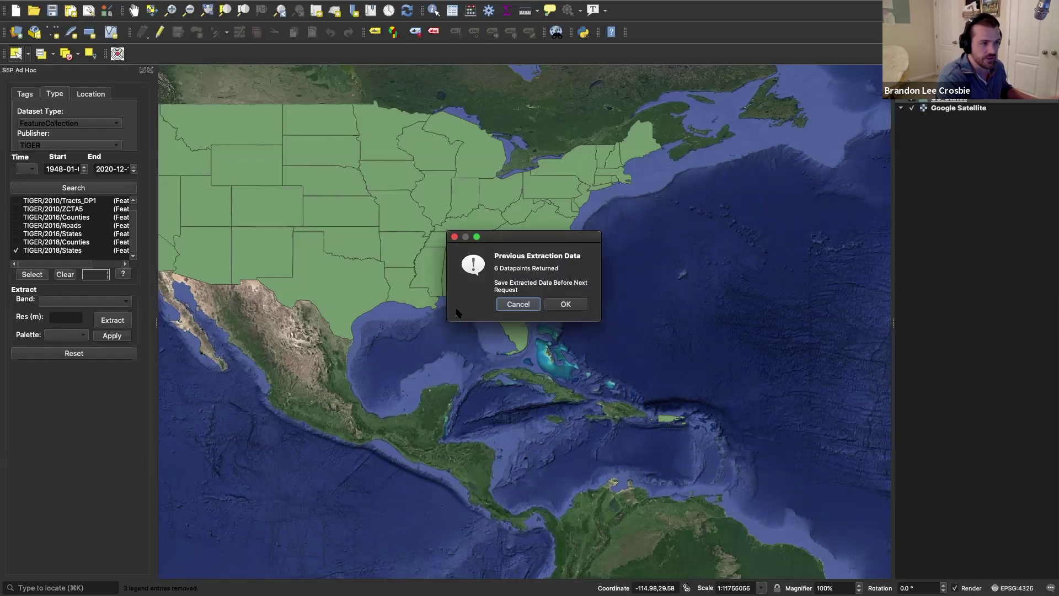
{"action": "left_click", "coordinate": [506, 306]}
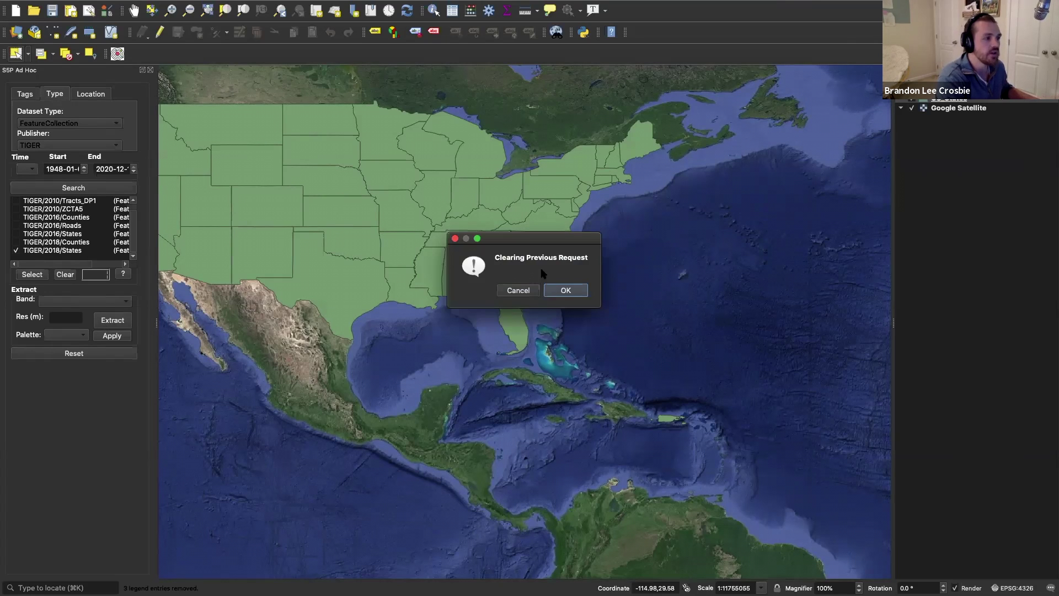
{"action": "left_click", "coordinate": [563, 289]}
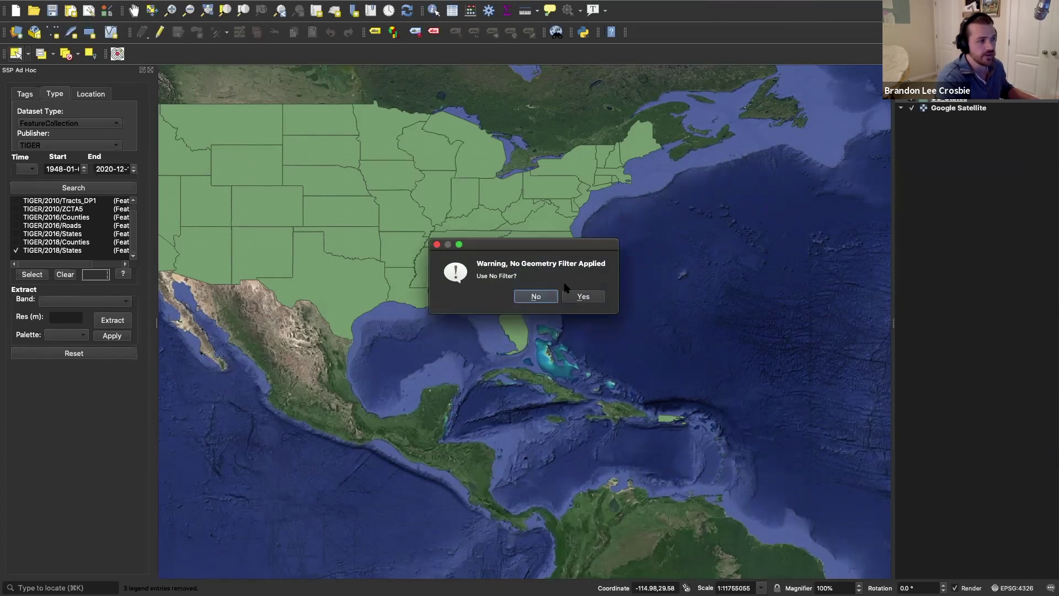
{"action": "left_click", "coordinate": [578, 297]}
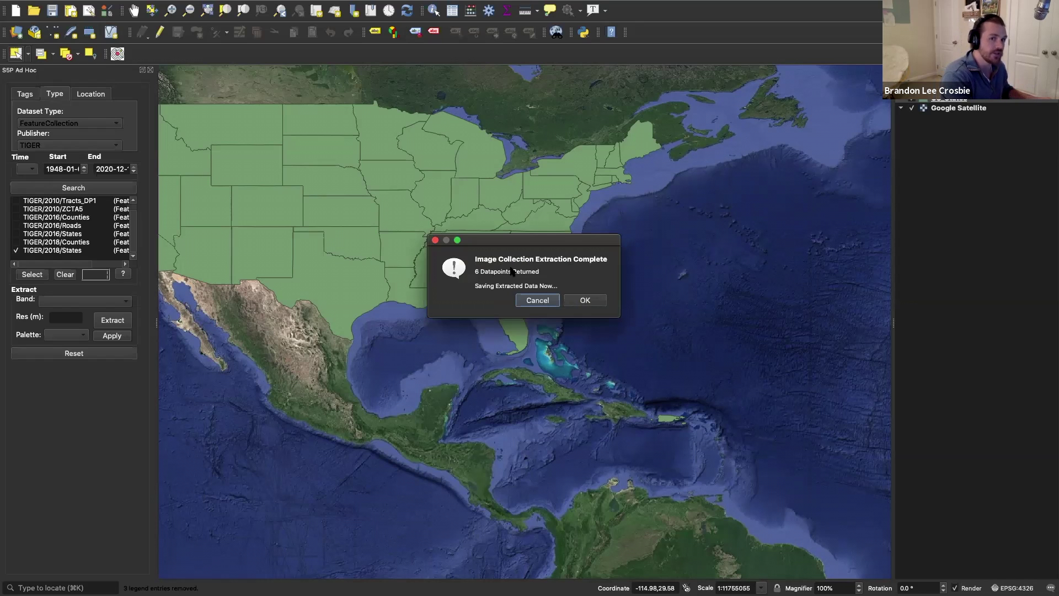
Step: Check the file formats offered for saving the extracted data and cancel the save
{"action": "left_click", "coordinate": [585, 301]}
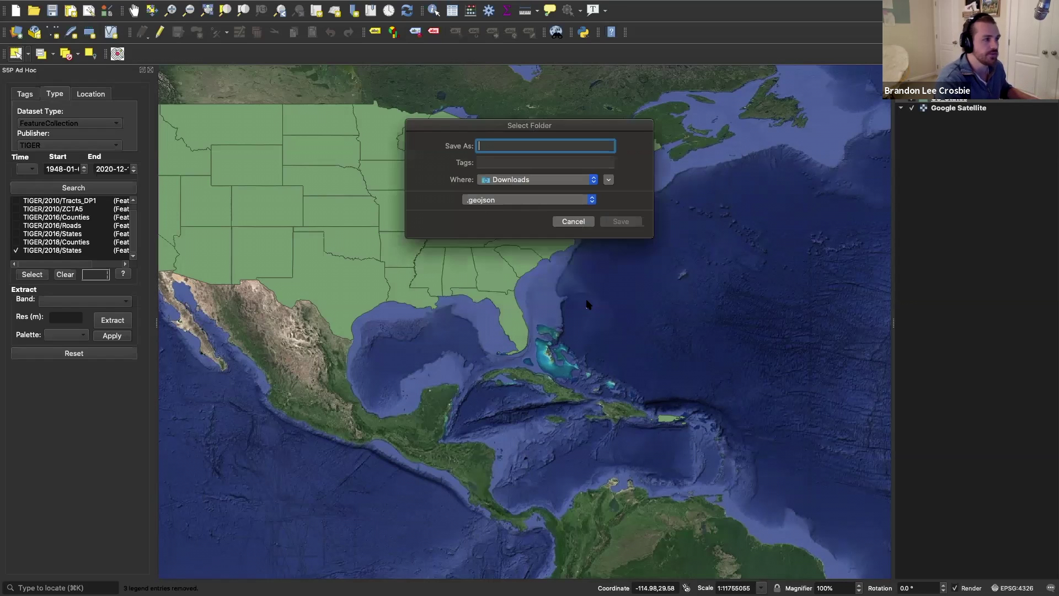
{"action": "left_click", "coordinate": [592, 201]}
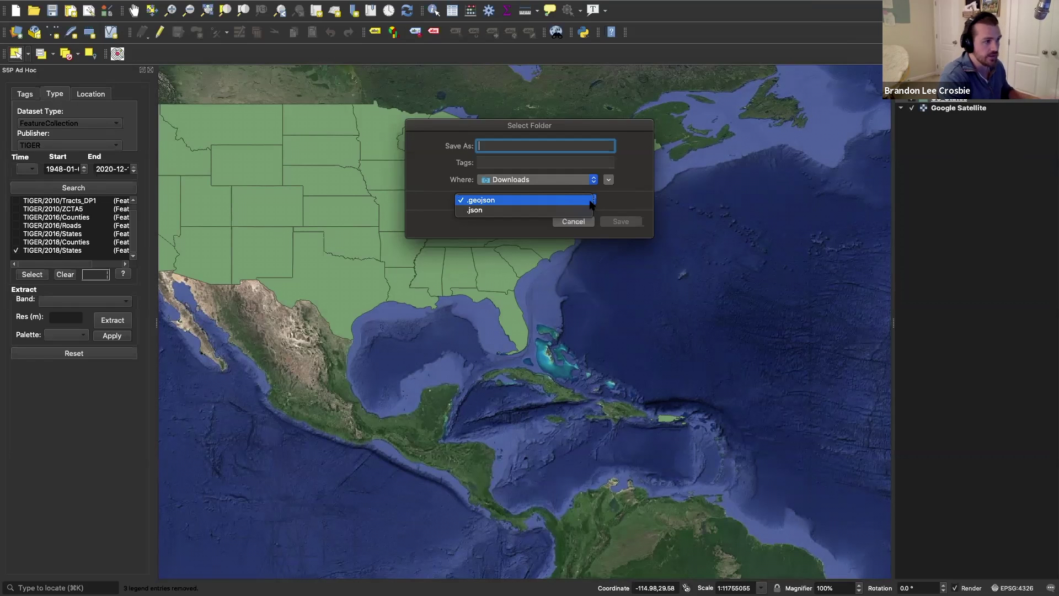
{"action": "left_click", "coordinate": [550, 200]}
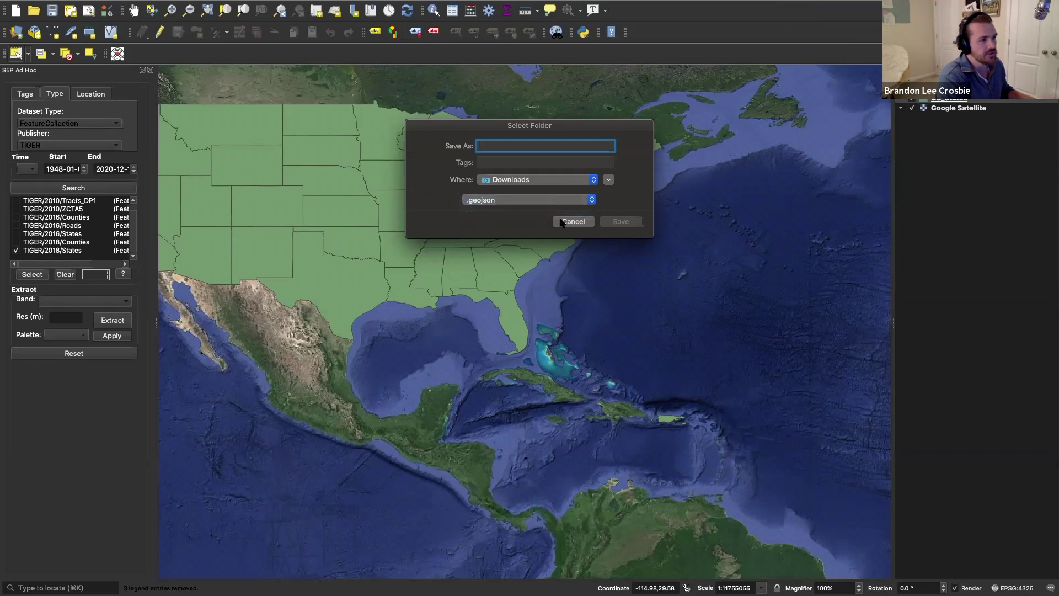
{"action": "left_click", "coordinate": [561, 222]}
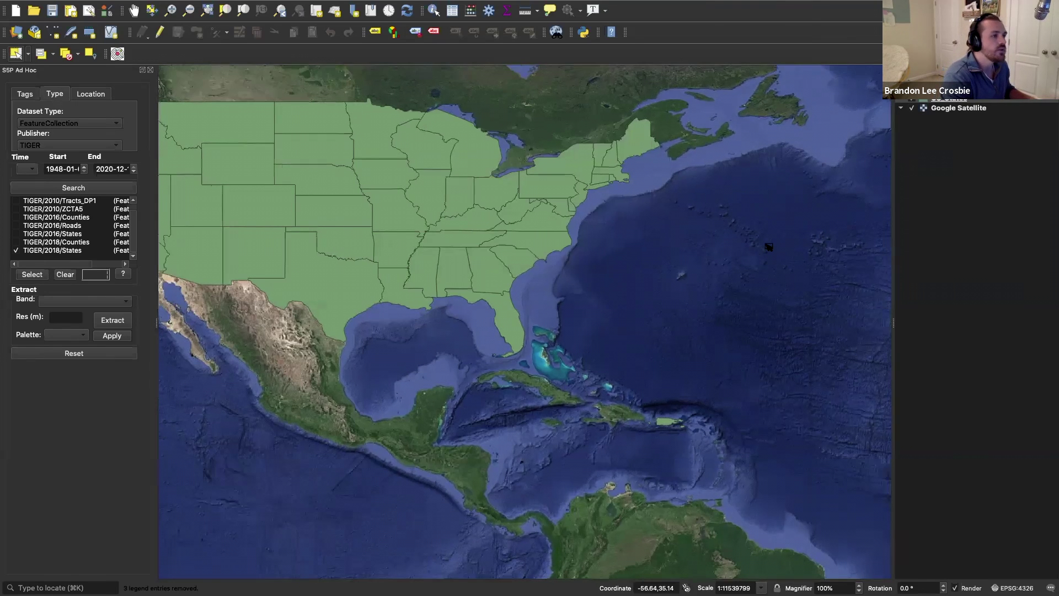
Step: Select the New York state polygon in the US_States layer
{"action": "scroll", "coordinate": [767, 250], "scroll_direction": "up", "scroll_amount": 2}
{"action": "scroll", "coordinate": [766, 249], "scroll_direction": "down", "scroll_amount": 5}
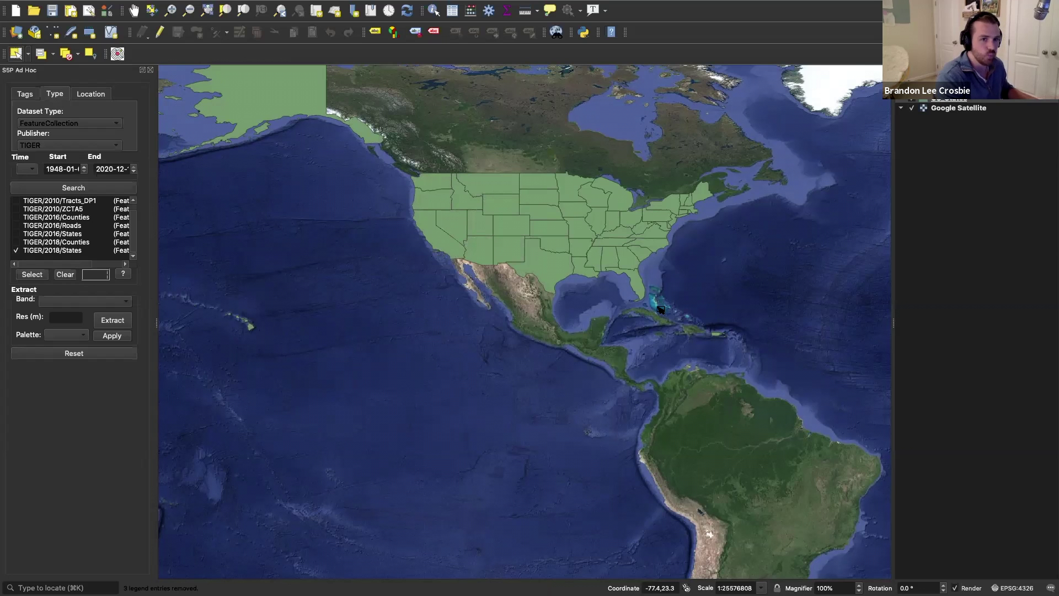
{"action": "scroll", "coordinate": [661, 309], "scroll_direction": "up", "scroll_amount": 2}
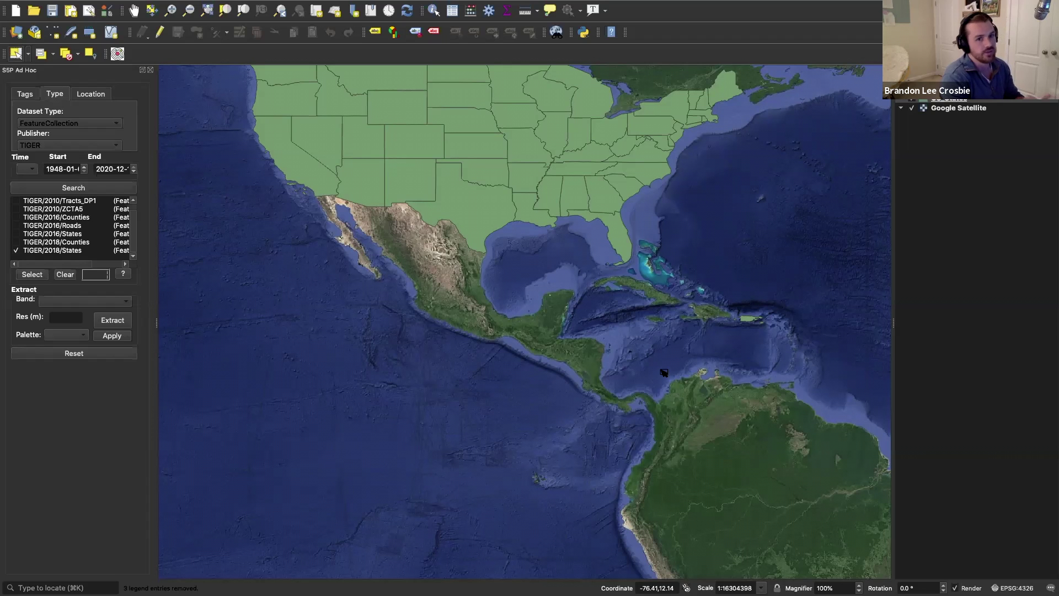
{"action": "scroll", "coordinate": [704, 85], "scroll_direction": "up", "scroll_amount": 3}
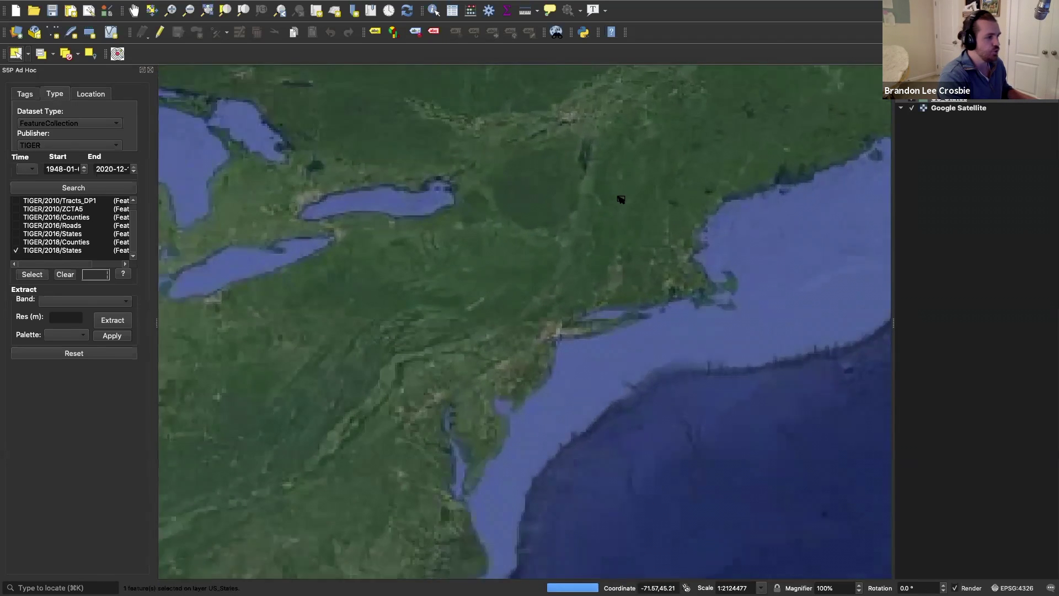
{"action": "left_click", "coordinate": [553, 246]}
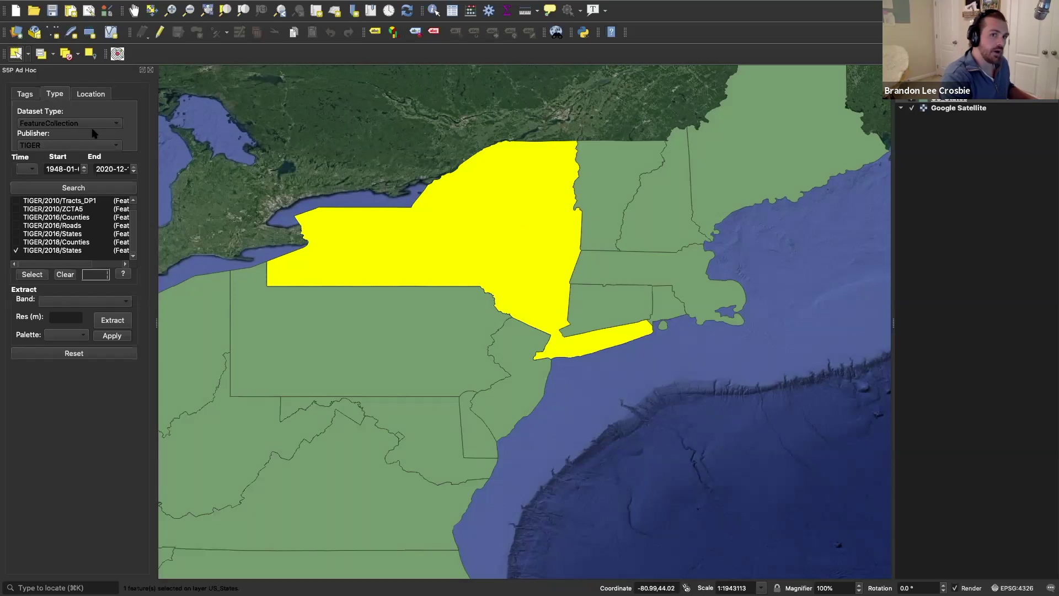
Step: Extract the WRI/GPPD/power_plants dataset from publisher WRI, discarding the previous extraction data and using the selected New York polygon as geometry filter
{"action": "left_click", "coordinate": [96, 146]}
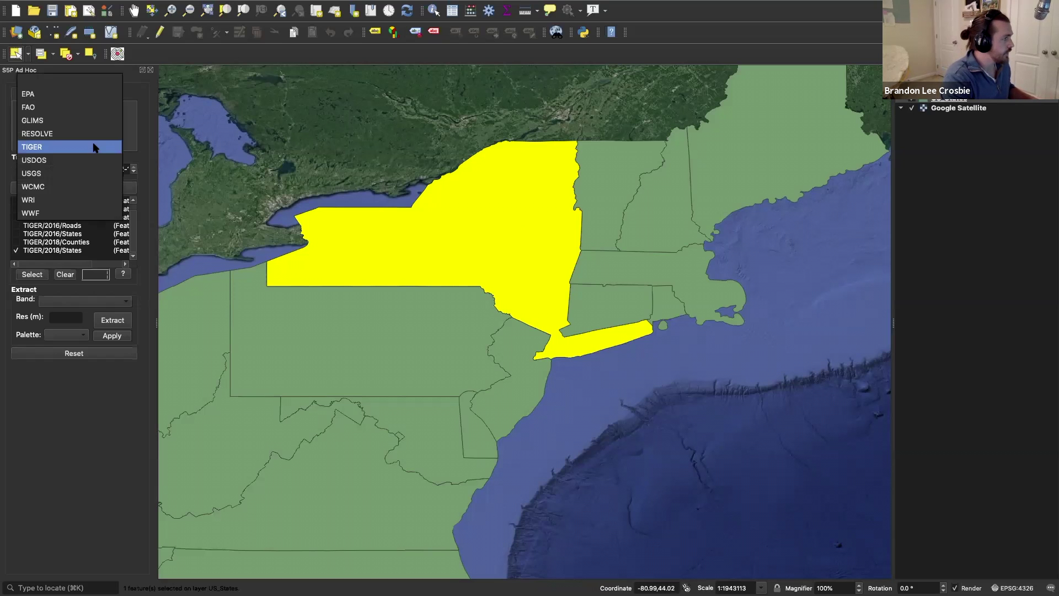
{"action": "left_click", "coordinate": [38, 203]}
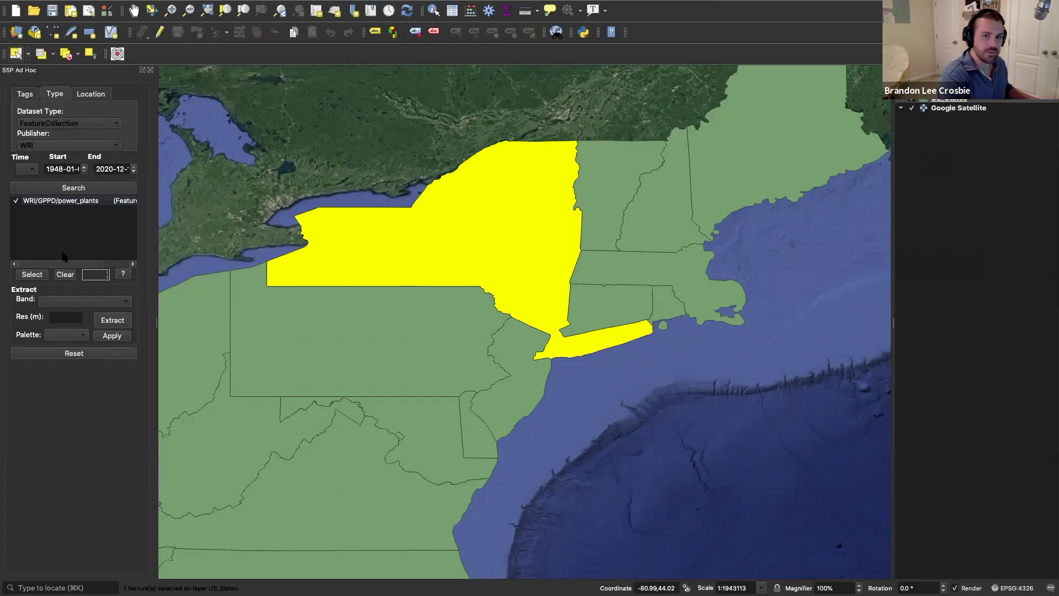
{"action": "left_click", "coordinate": [105, 324]}
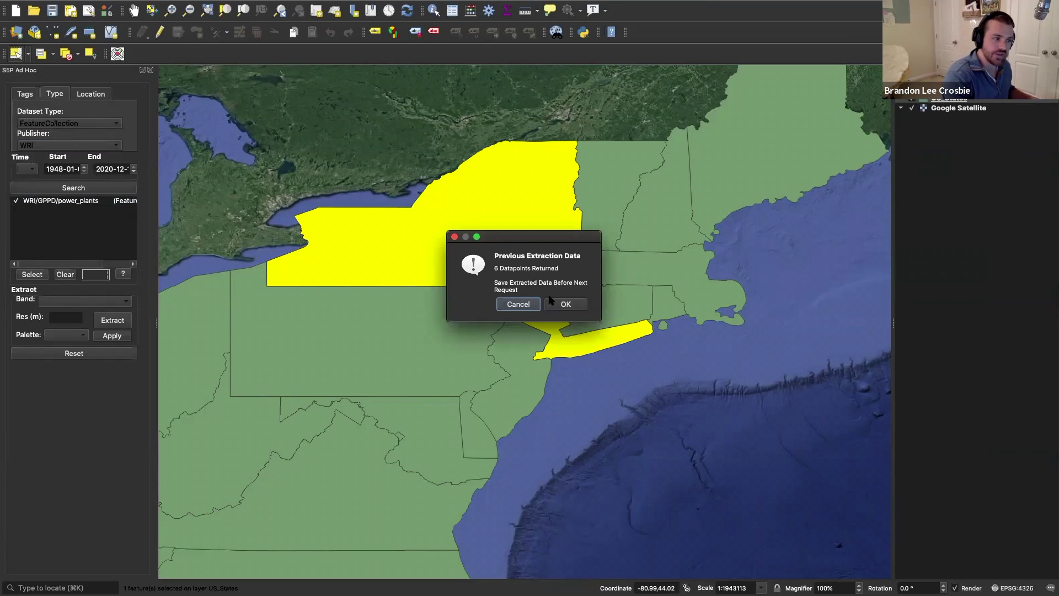
{"action": "left_click", "coordinate": [525, 304]}
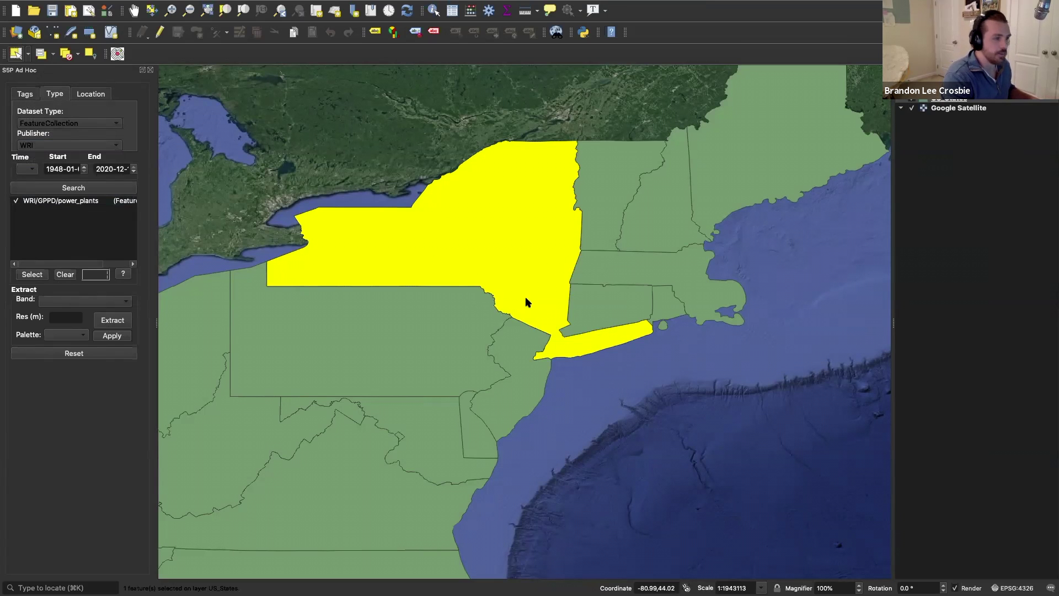
{"action": "left_click", "coordinate": [574, 294]}
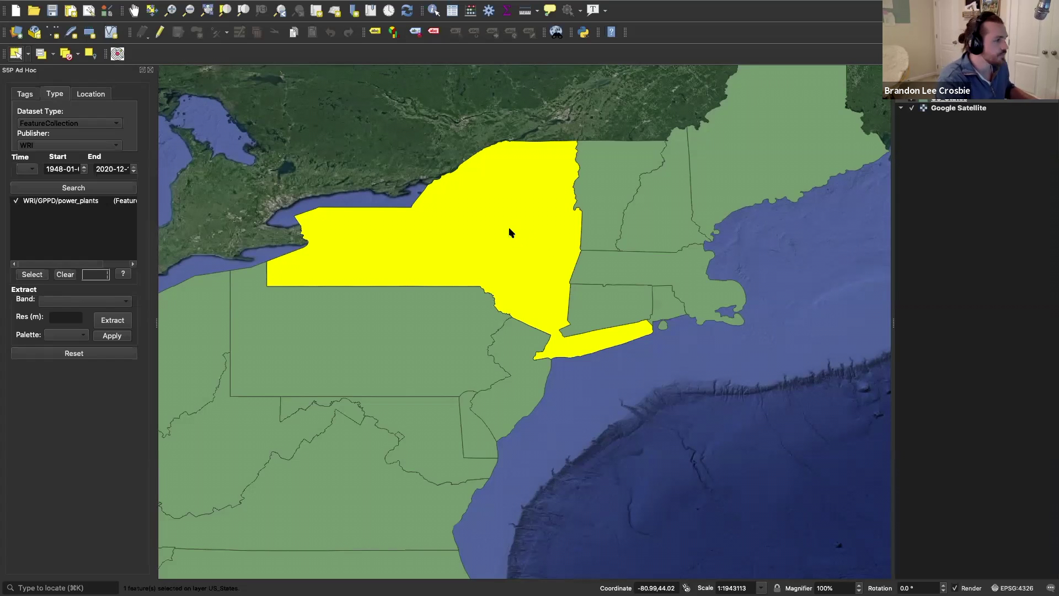
{"action": "key", "text": "Return"}
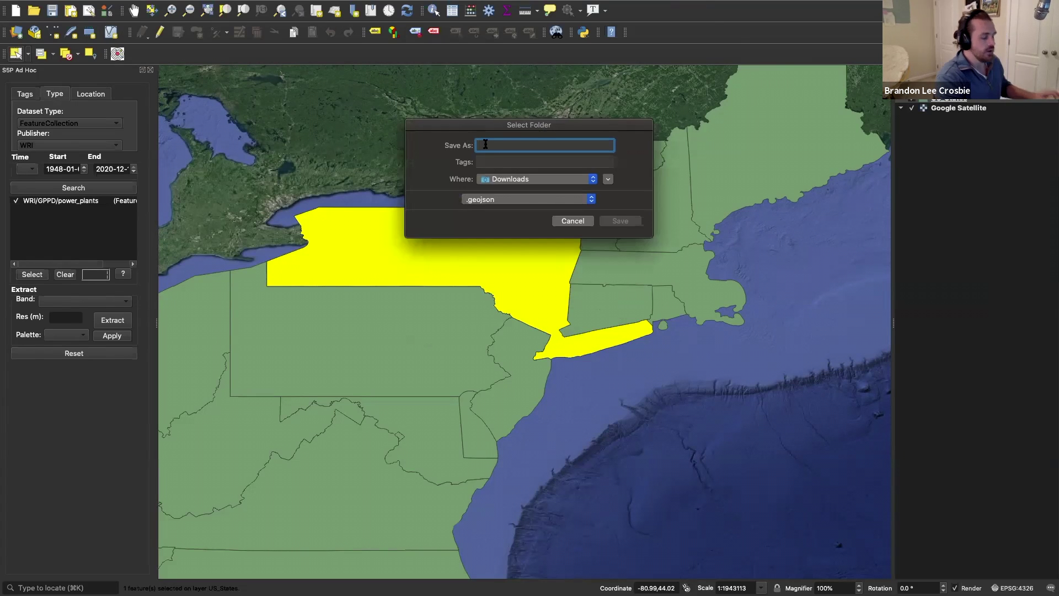
Step: Save the extracted power plant data as Power_Plants_NY in the Downloads folder in .geojson format
{"action": "type", "text": "Power_Plants_NY"}
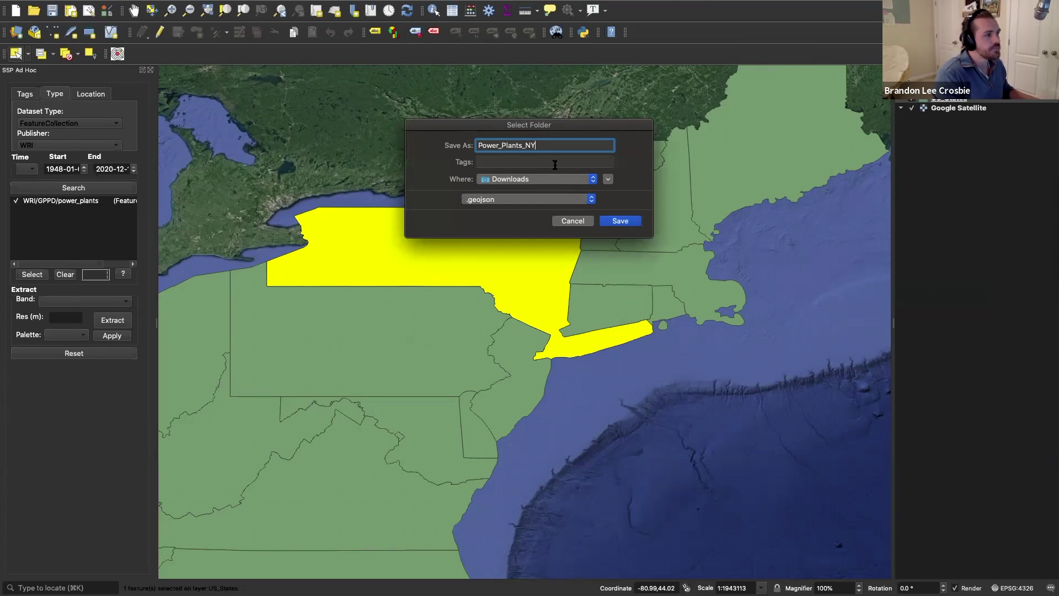
{"action": "left_click", "coordinate": [593, 201]}
{"action": "left_click", "coordinate": [594, 201]}
{"action": "left_click", "coordinate": [620, 221]}
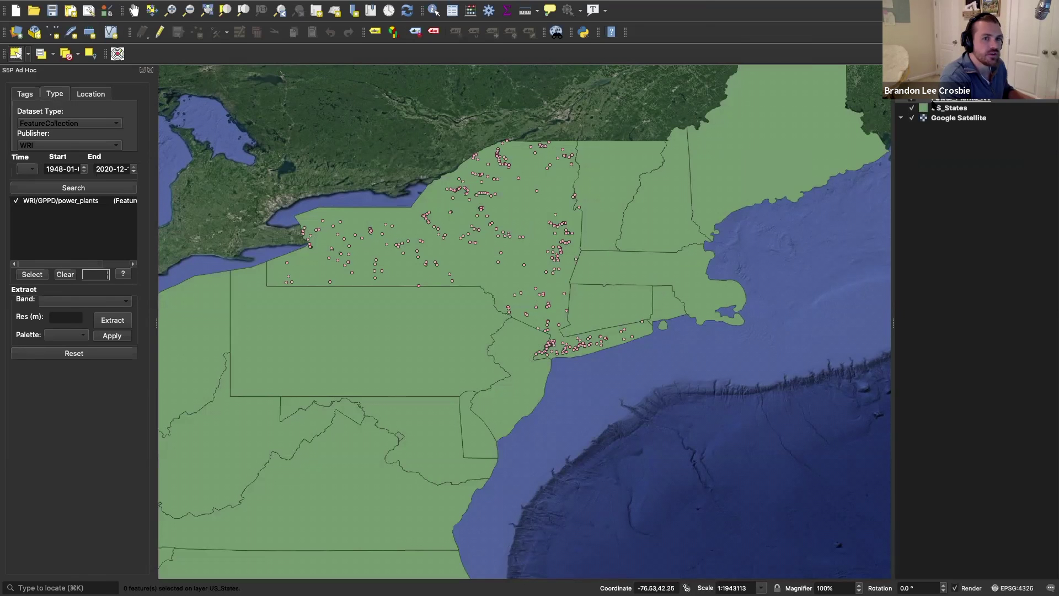
Step: Zoom to the Power_Plants_NY layer and open its layer properties
{"action": "left_click", "coordinate": [946, 100]}
{"action": "key", "text": "ctrl+shift+z"}
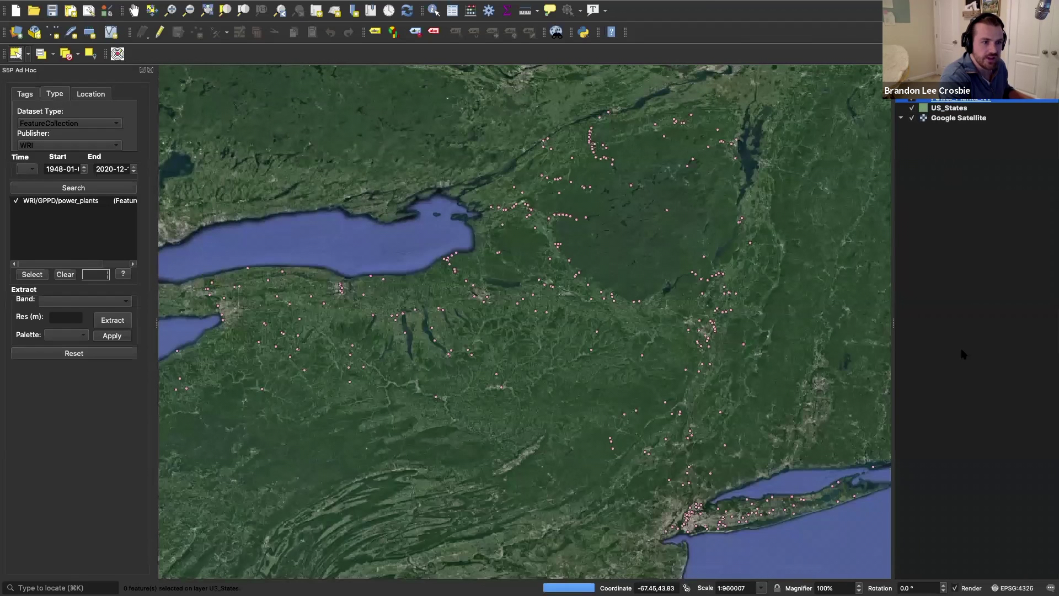
{"action": "right_click", "coordinate": [962, 353]}
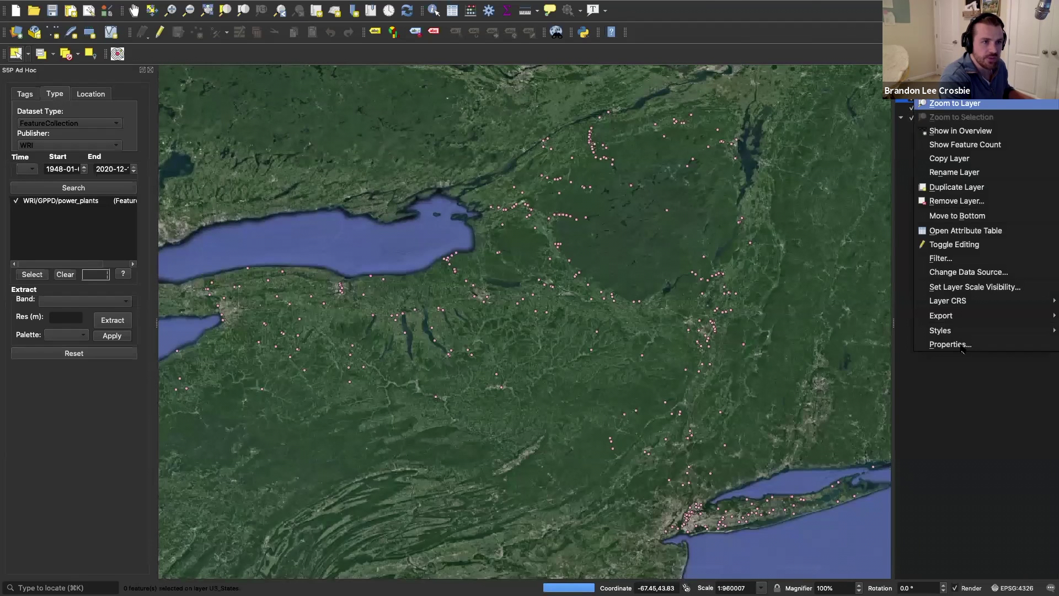
{"action": "left_click", "coordinate": [926, 343]}
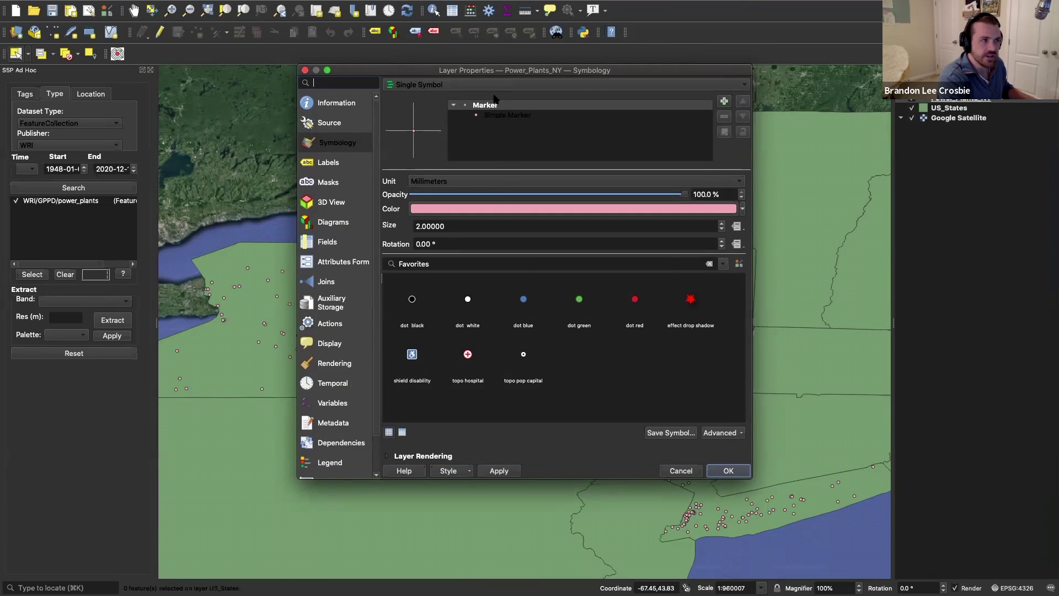
Step: Switch the Power_Plants_NY symbology to Categorized on the fuel1 field with random colors and classify the values
{"action": "left_click", "coordinate": [495, 87]}
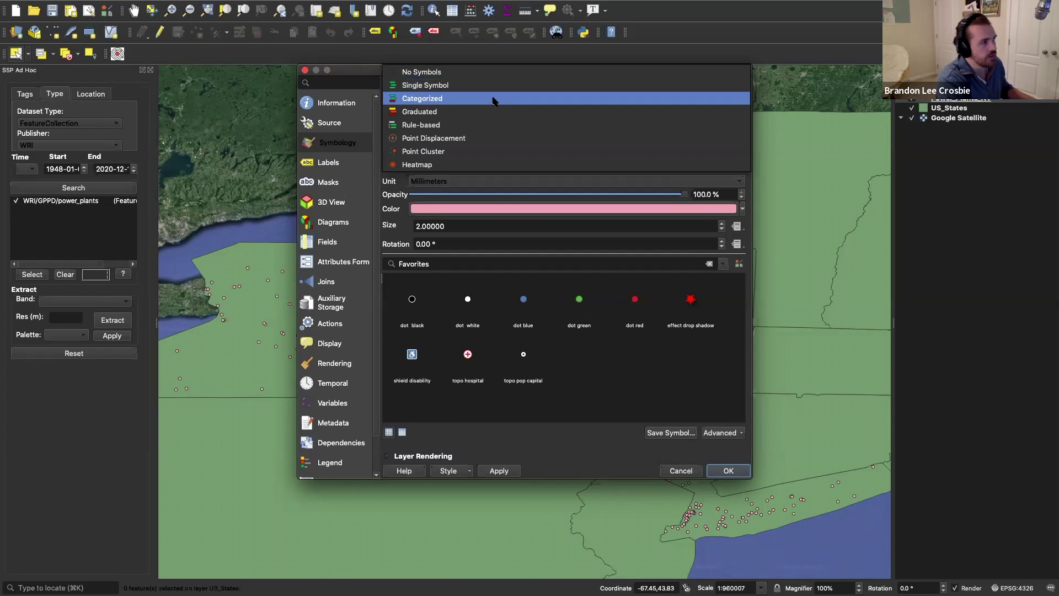
{"action": "left_click", "coordinate": [490, 98]}
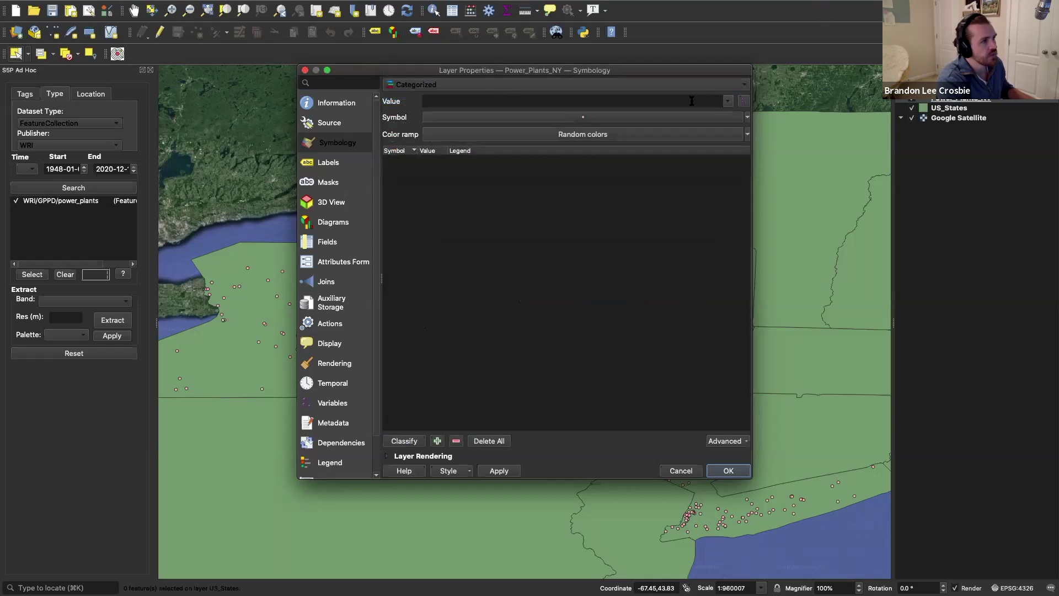
{"action": "left_click", "coordinate": [727, 103]}
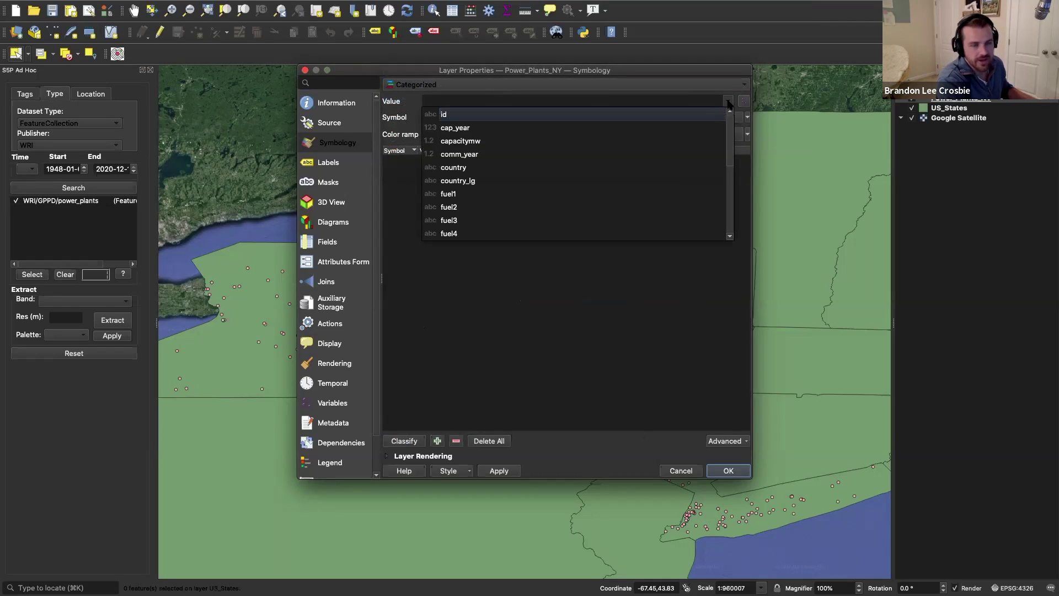
{"action": "left_click", "coordinate": [515, 197]}
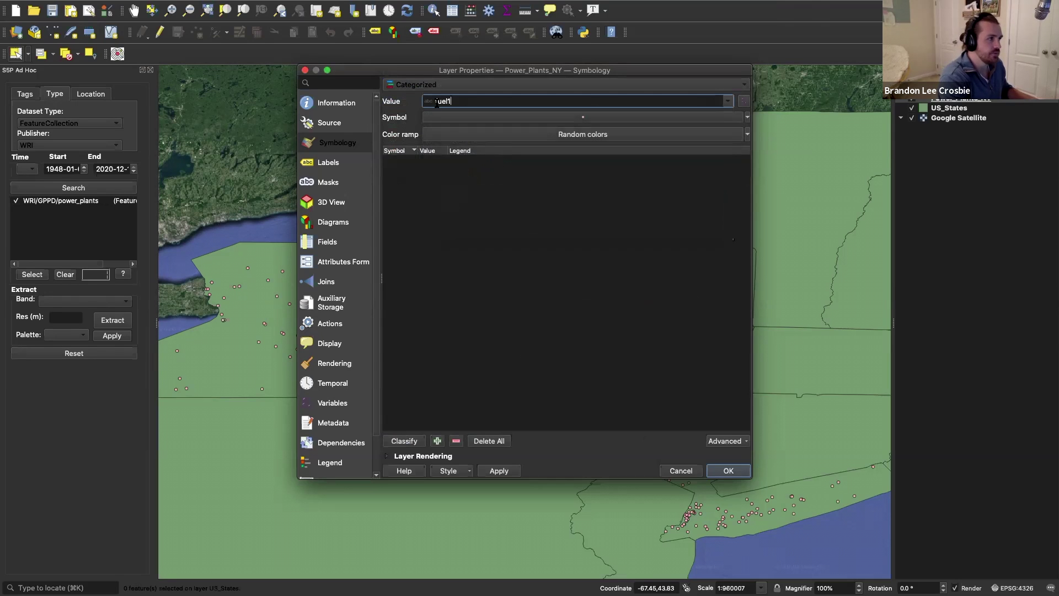
{"action": "left_click", "coordinate": [524, 138]}
{"action": "key", "text": "Escape"}
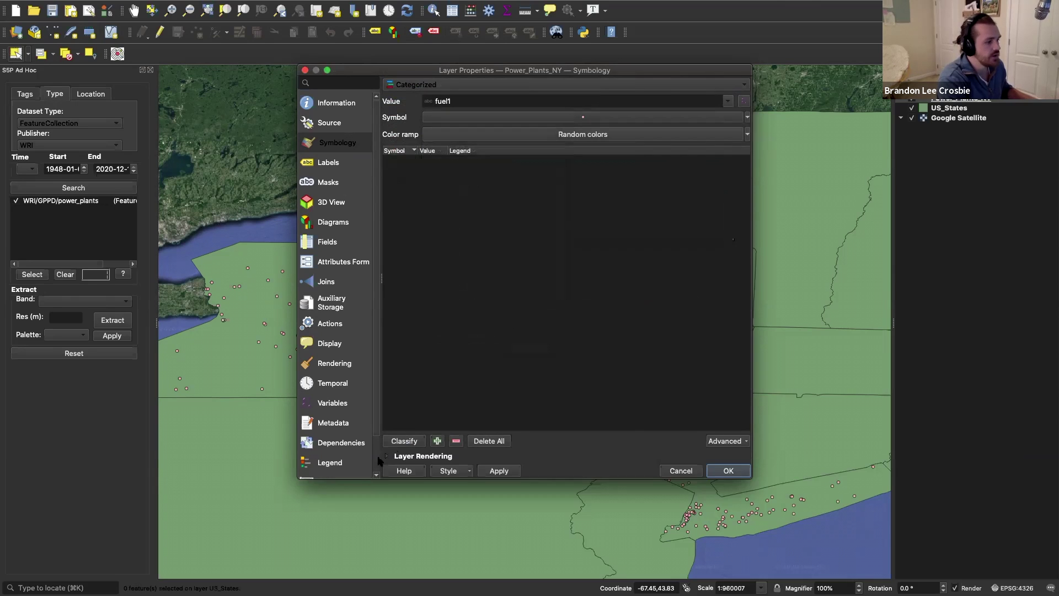
{"action": "left_click", "coordinate": [403, 441]}
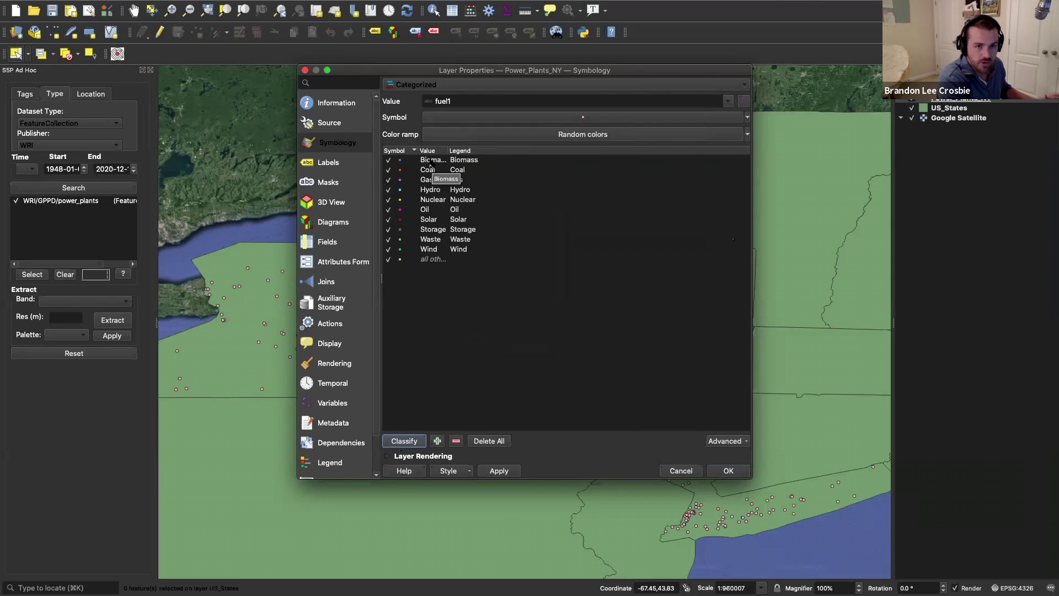
Step: Change the marker color of the Coal category to black
{"action": "double_click", "coordinate": [401, 171]}
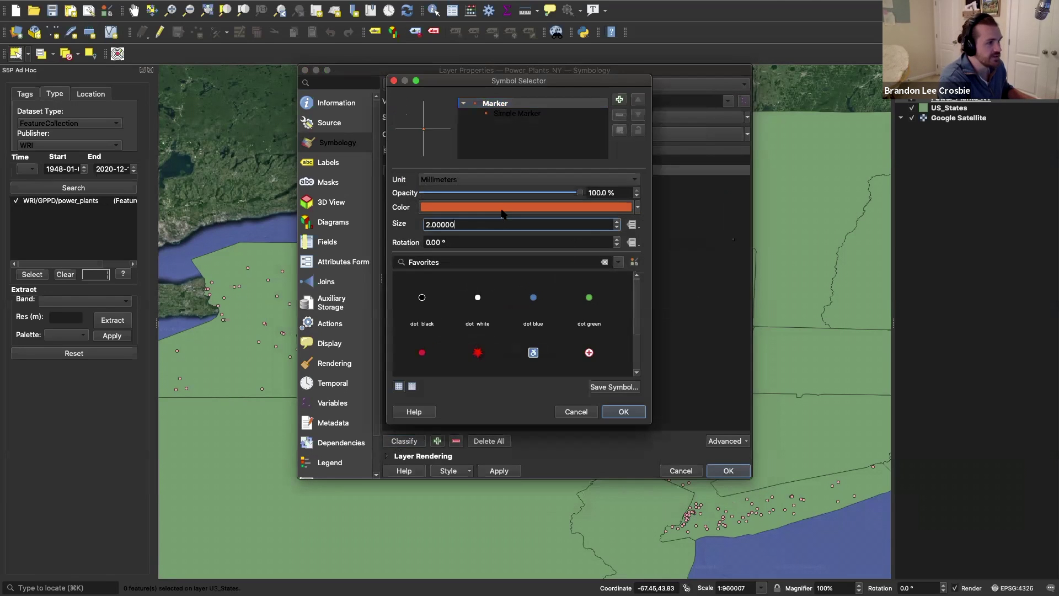
{"action": "left_click", "coordinate": [503, 207]}
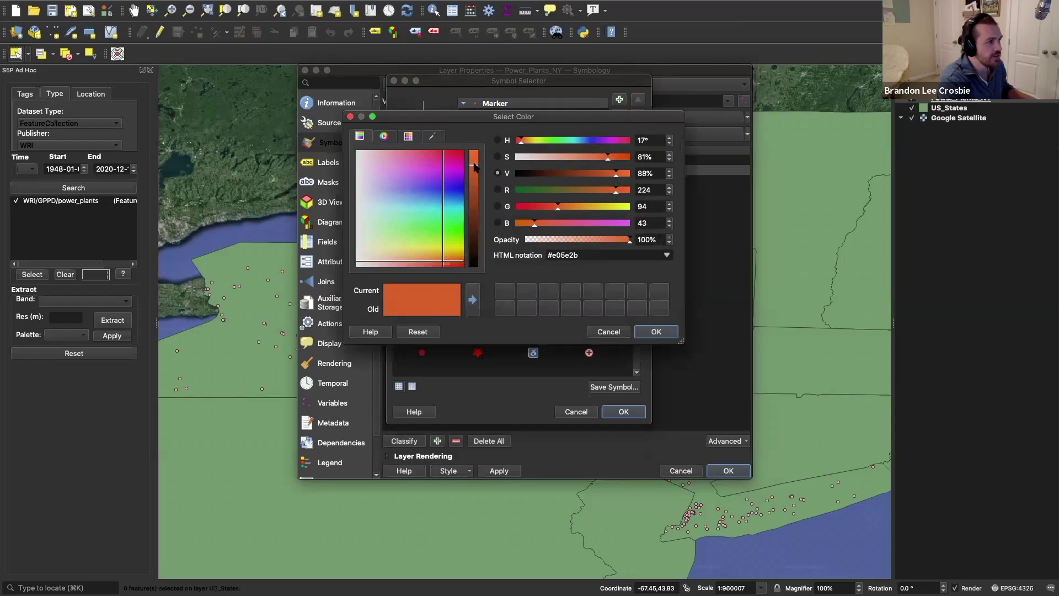
{"action": "left_click", "coordinate": [655, 331]}
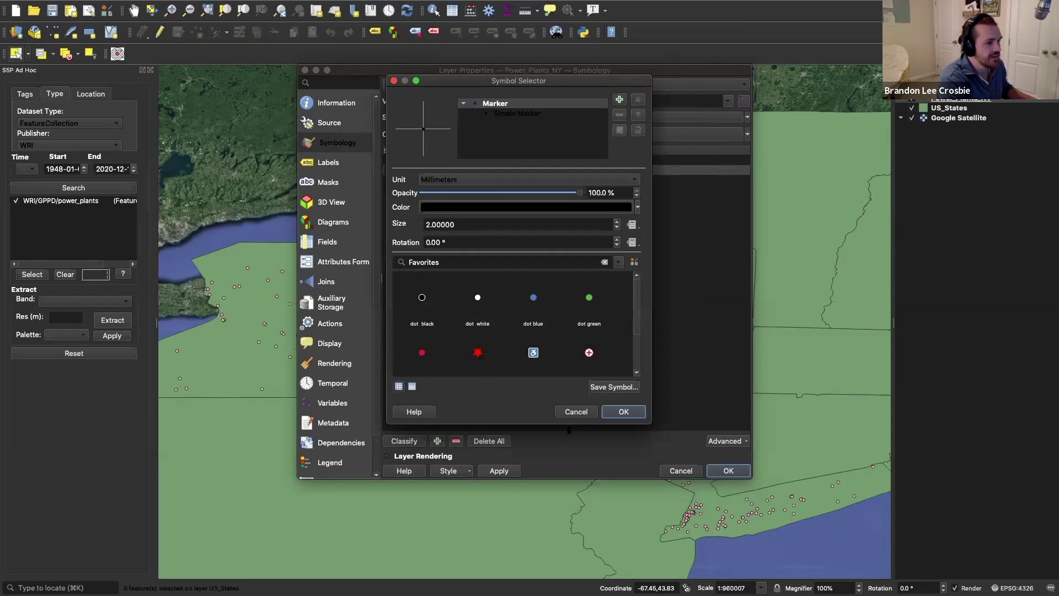
{"action": "left_click", "coordinate": [628, 411]}
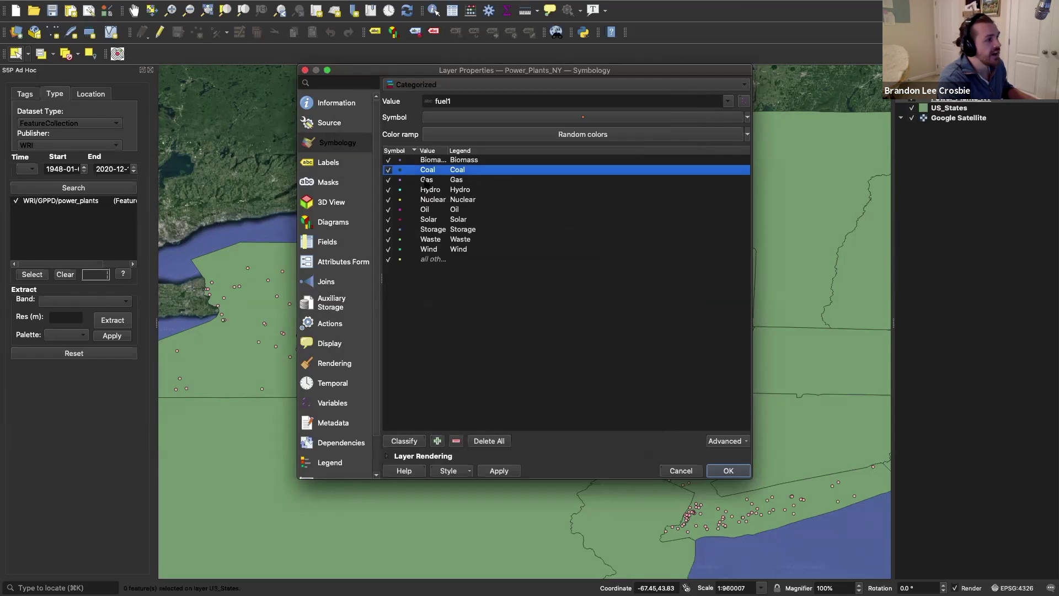
Step: Apply the categorized fuel symbology to the Power_Plants_NY layer and expand its legend in the layer list
{"action": "left_click", "coordinate": [414, 191]}
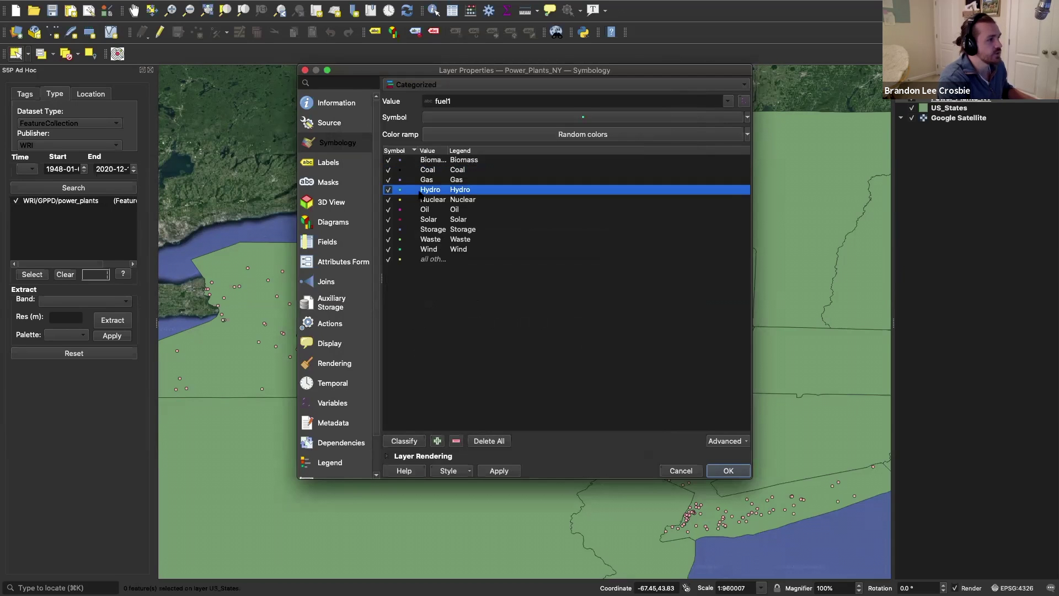
{"action": "left_click", "coordinate": [417, 201]}
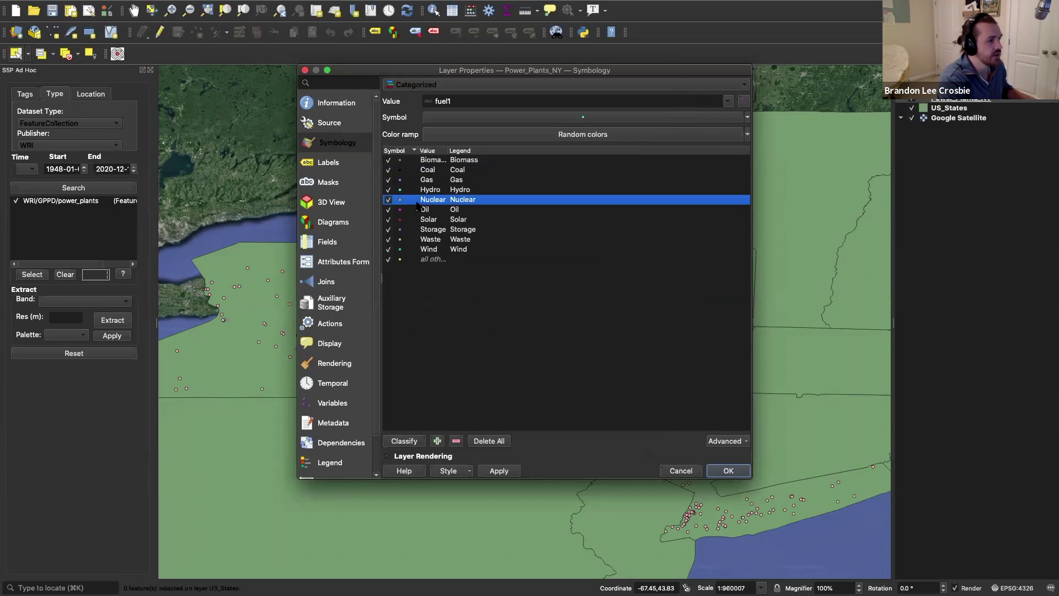
{"action": "left_click", "coordinate": [415, 220]}
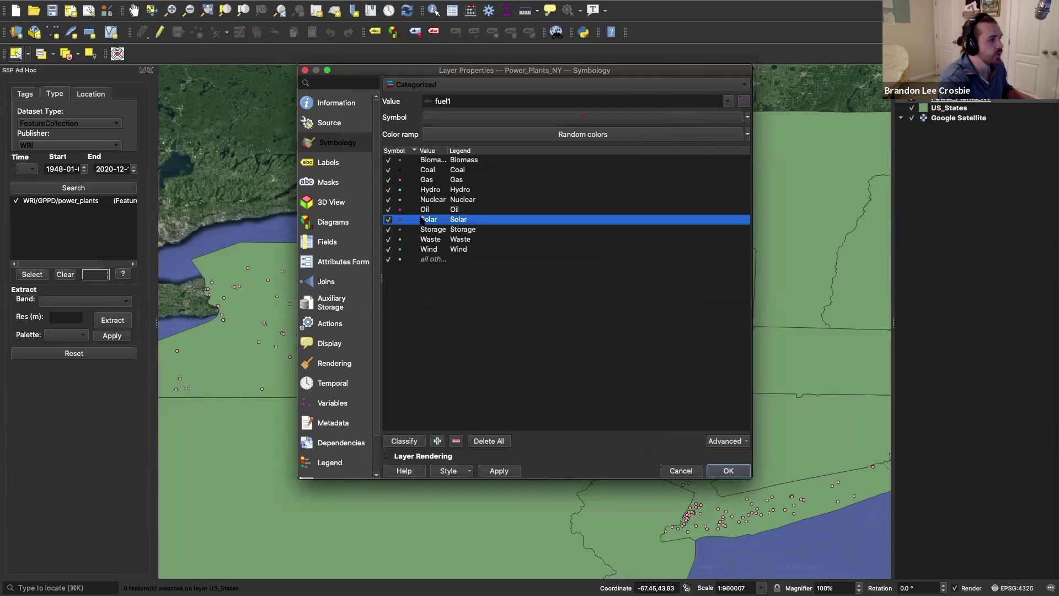
{"action": "left_click", "coordinate": [414, 210]}
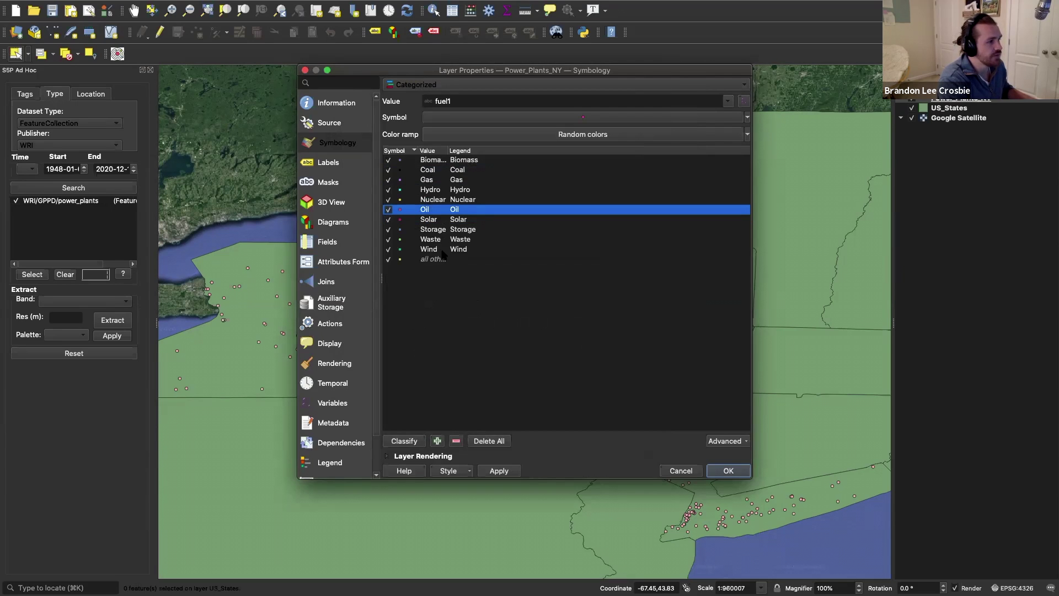
{"action": "left_click", "coordinate": [414, 220]}
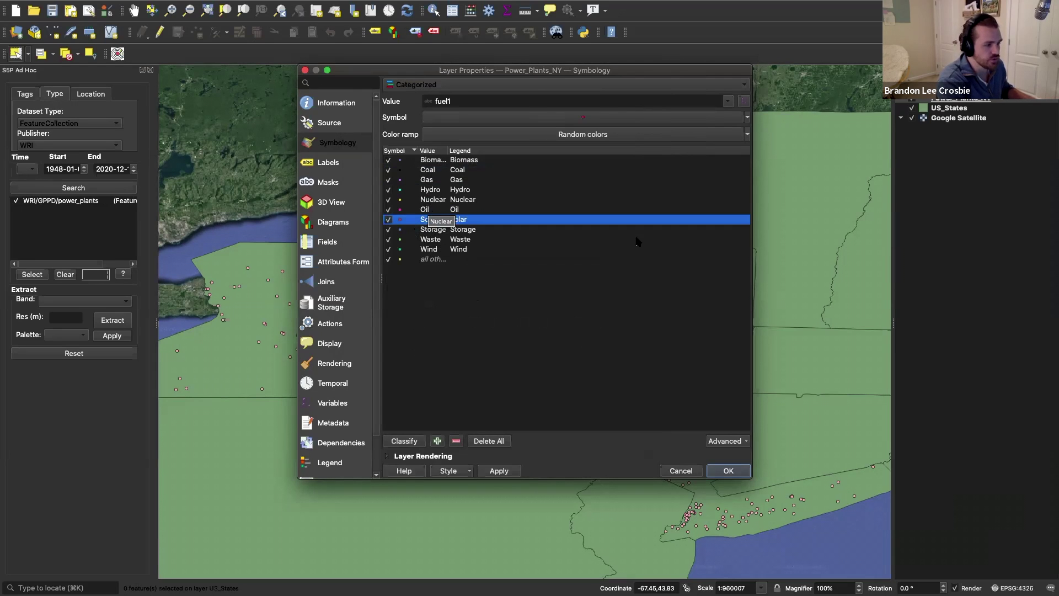
{"action": "left_click", "coordinate": [723, 471]}
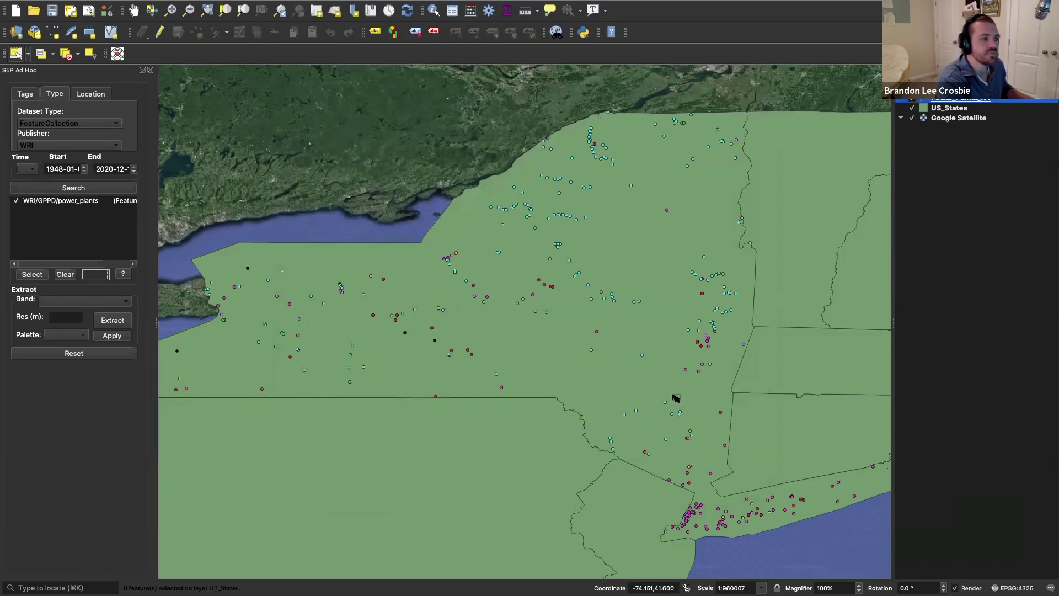
{"action": "left_click", "coordinate": [900, 100]}
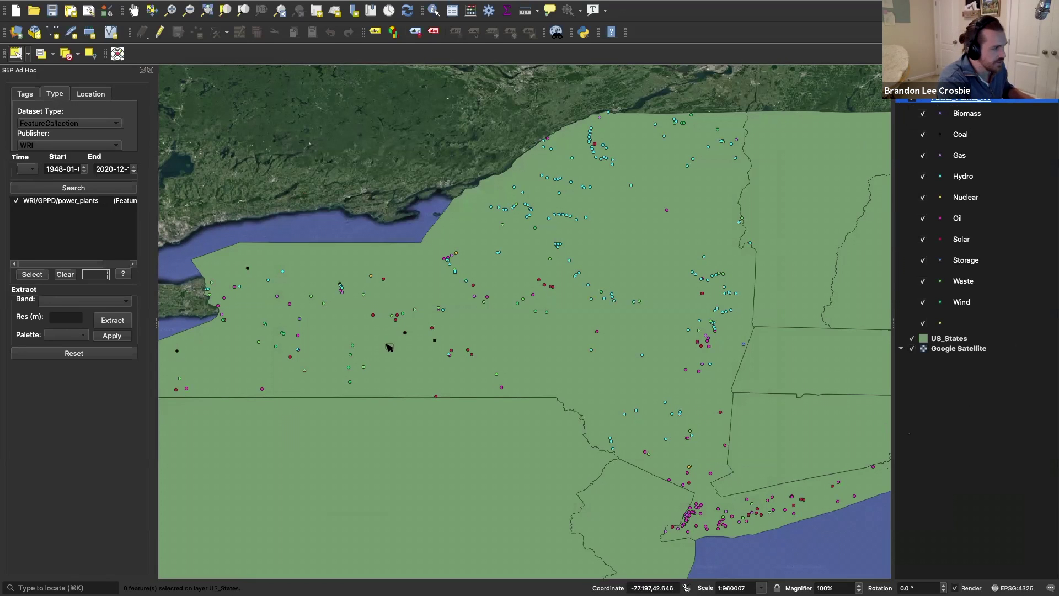
{"action": "scroll", "coordinate": [357, 299], "scroll_direction": "down", "scroll_amount": 3}
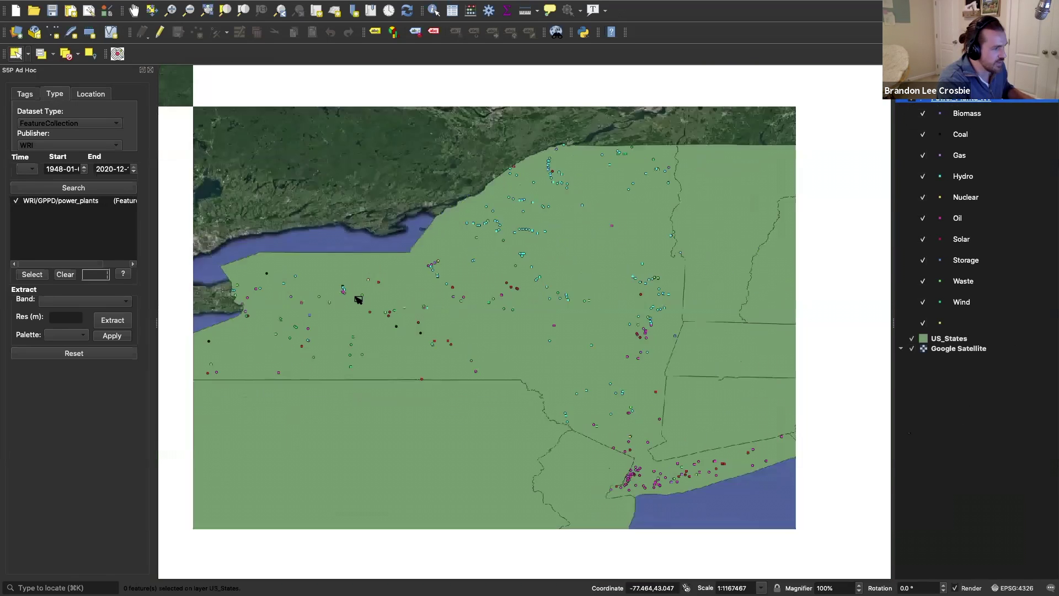